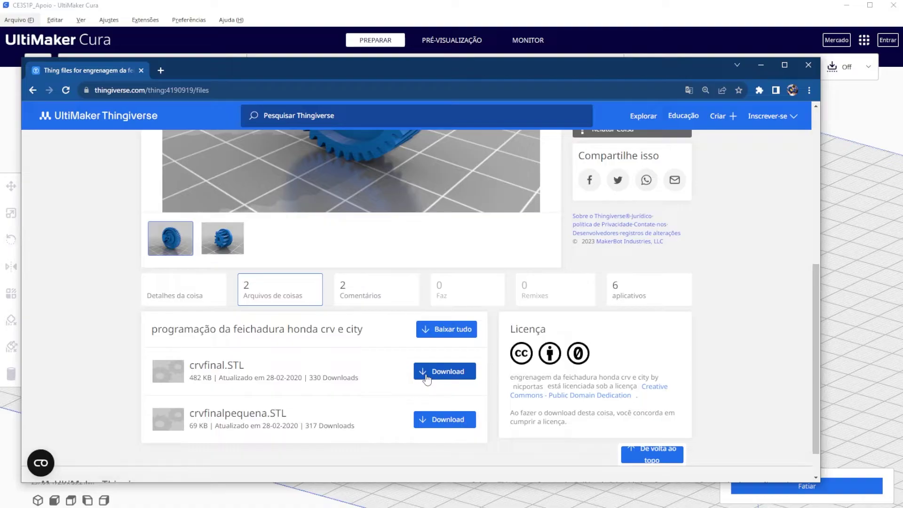
- In UltiMaker Cura, move the large gear to the middle of the build plate and slice it
scroll(427, 379, up, 5)
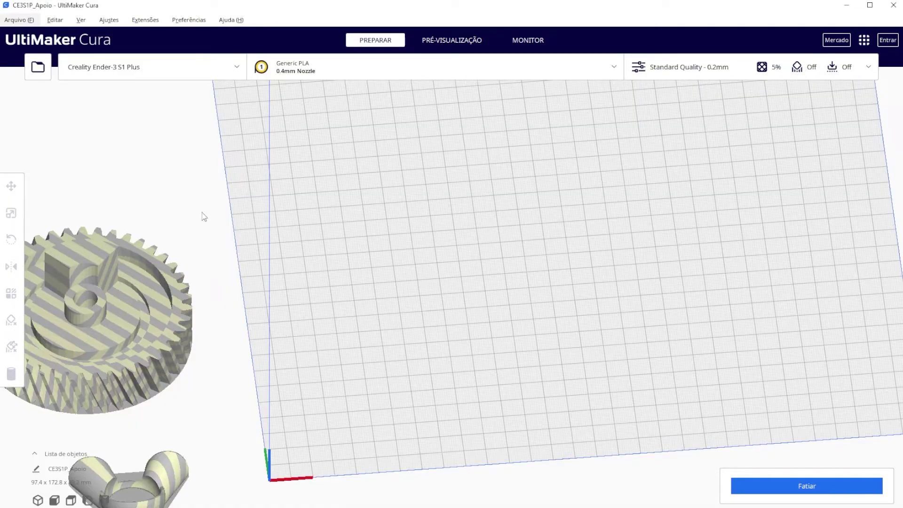
click(145, 327)
drag(145, 327, 507, 304)
click(616, 413)
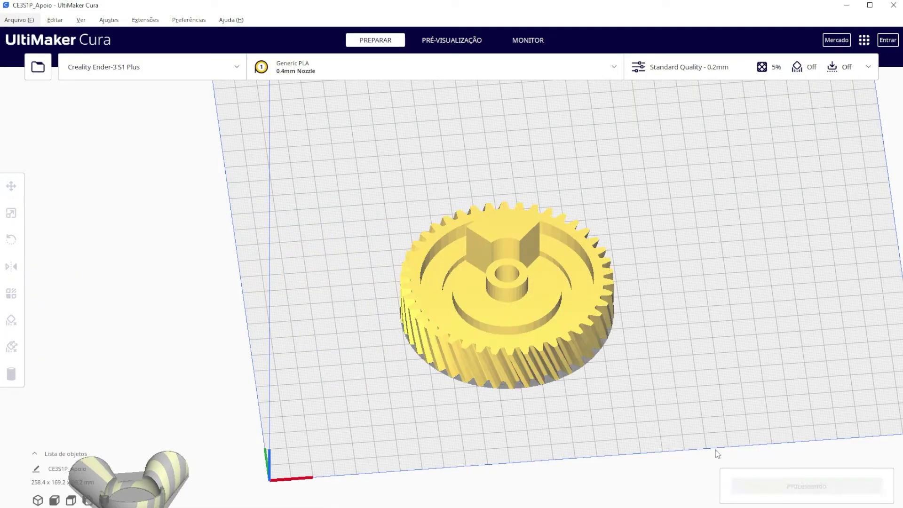
- Examine the sliced gear in the layer preview, going down from the top layer to the lowest layers
scroll(638, 413, up, 3)
click(464, 39)
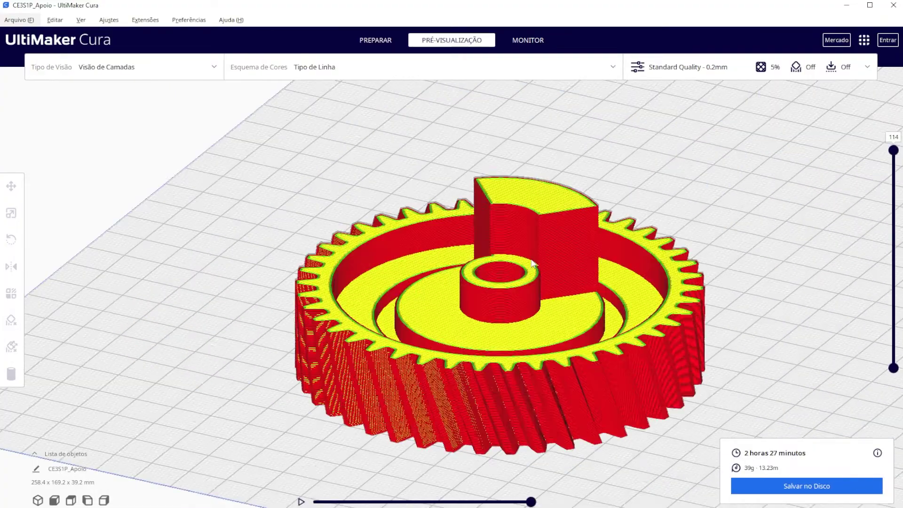
scroll(668, 287, up, 3)
right_drag(669, 286, 891, 149)
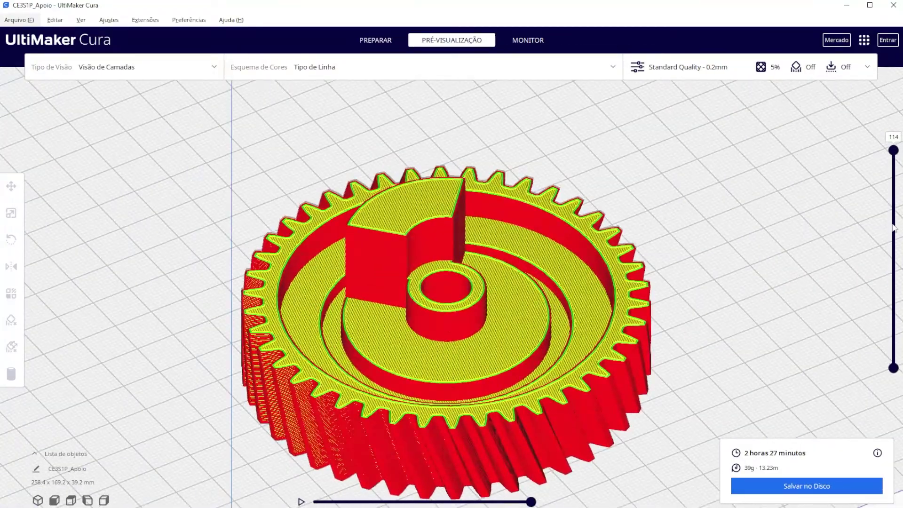
drag(893, 150, 893, 346)
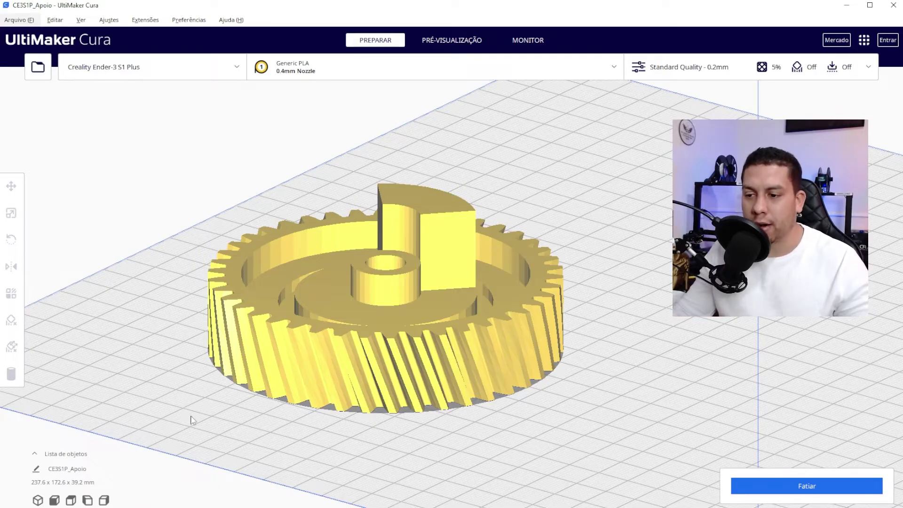
- Switch to Fusion 360 and insert the mesh file crvfinal (1).STL from the Downloads 09.08 folder on the computer
key(alt+Tab)
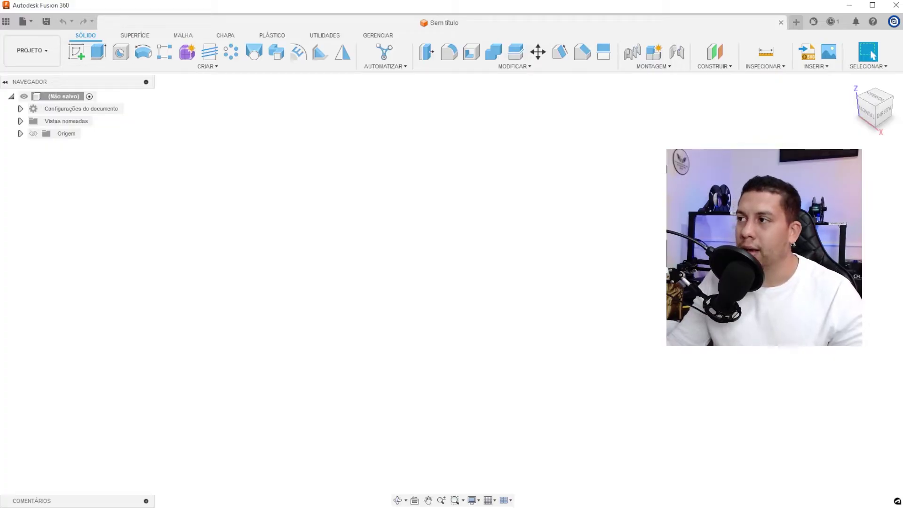
click(807, 70)
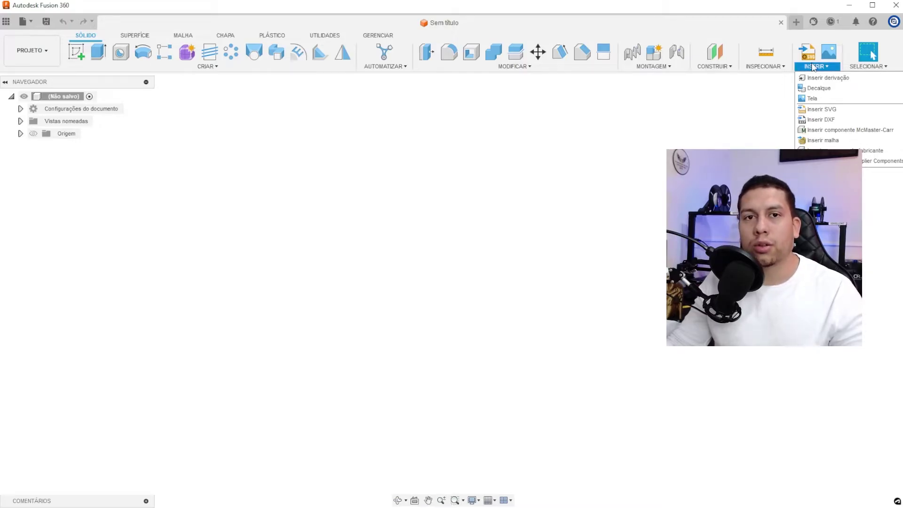
click(817, 141)
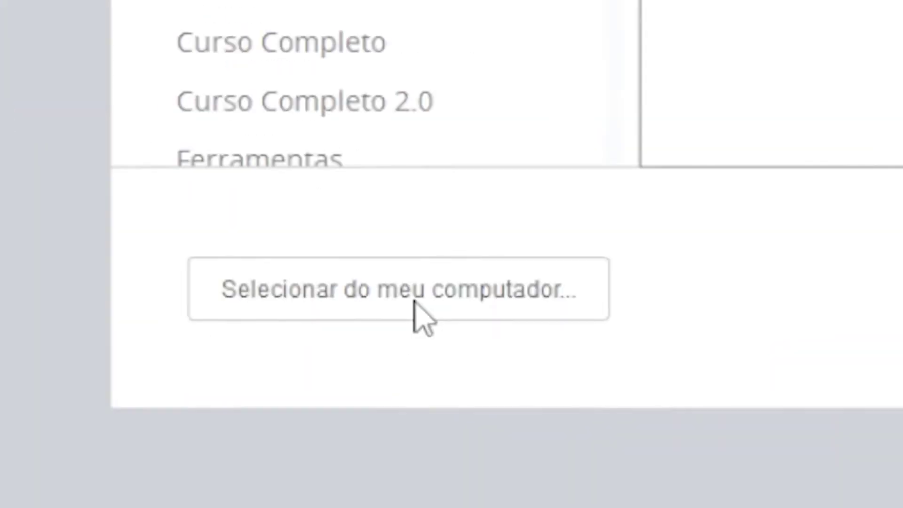
click(438, 294)
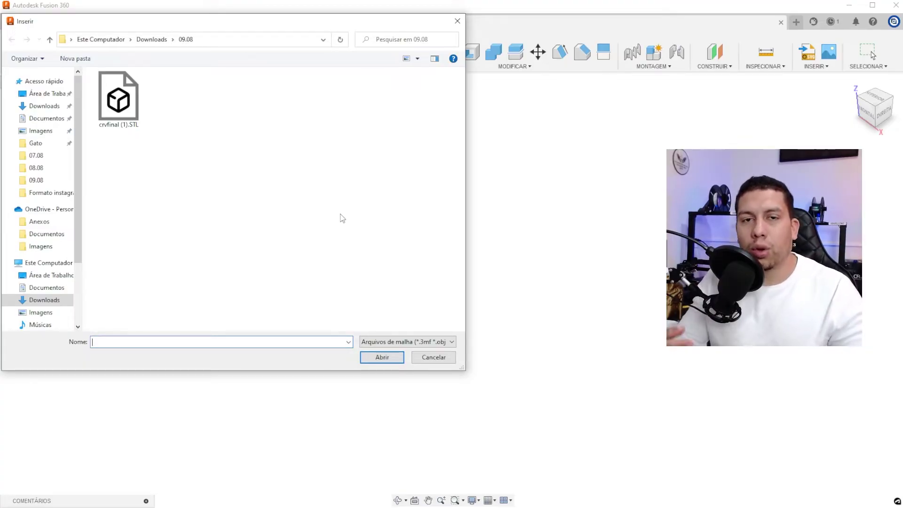
click(139, 121)
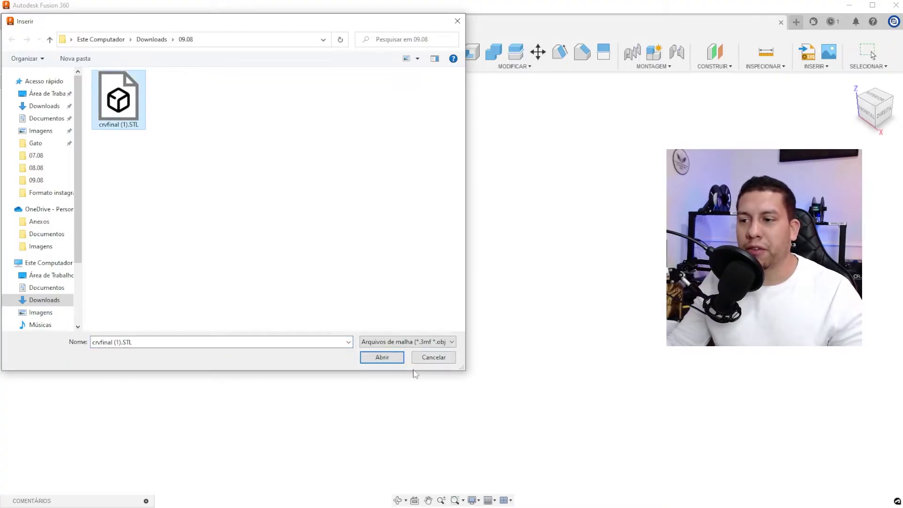
click(386, 358)
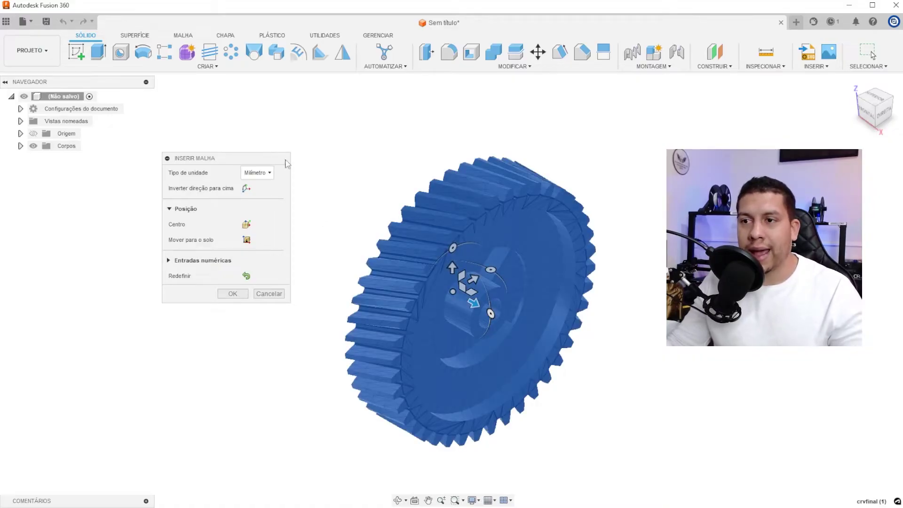
- Choose Milímetro as the unit type for the inserted gear mesh, keeping the settings dialog clear of the model
mouse_move(234, 161)
mouse_down()
mouse_move(246, 158)
mouse_move(237, 160)
mouse_up()
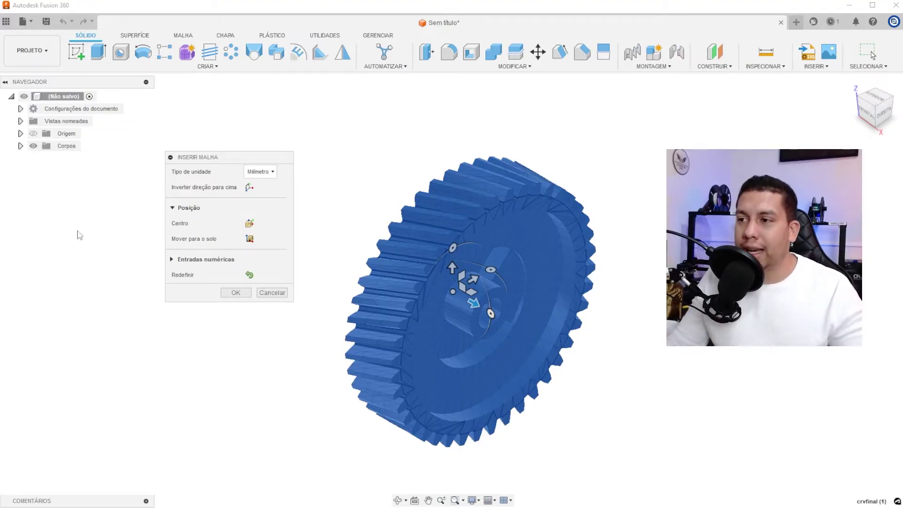
scroll(540, 297, up, 2)
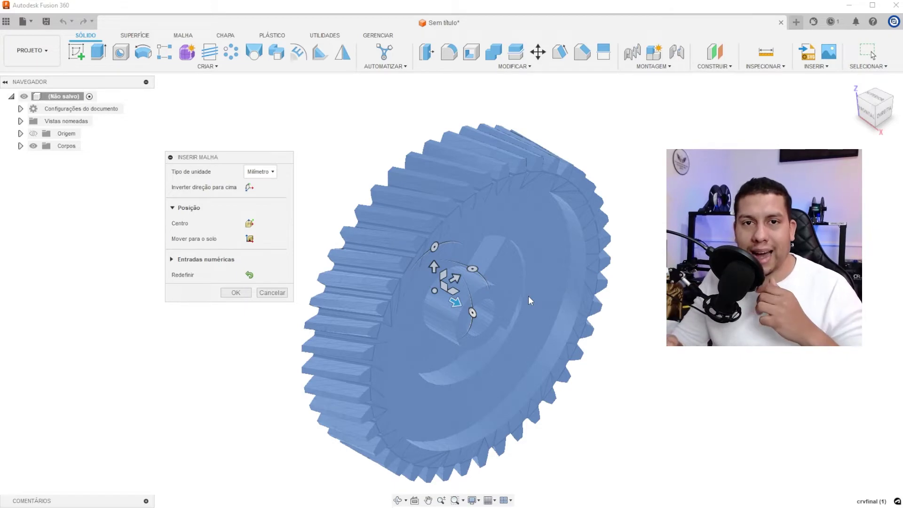
drag(232, 157, 249, 128)
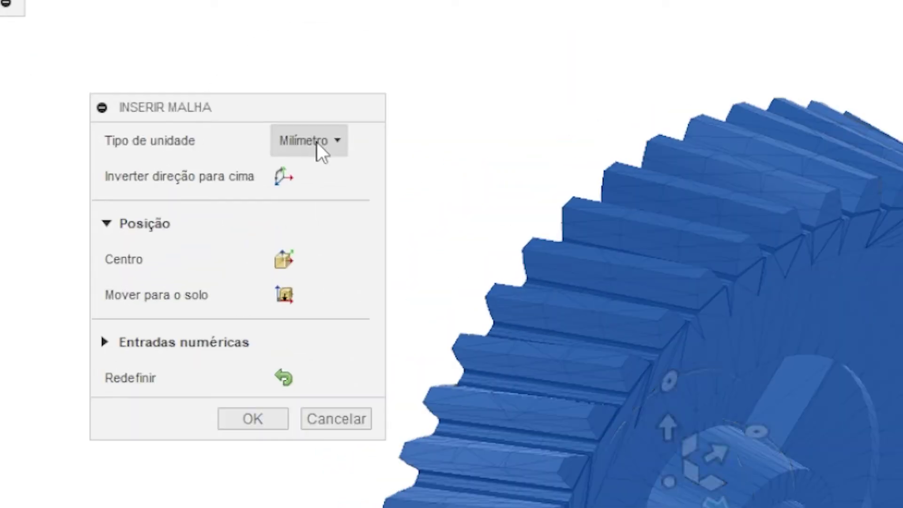
click(280, 143)
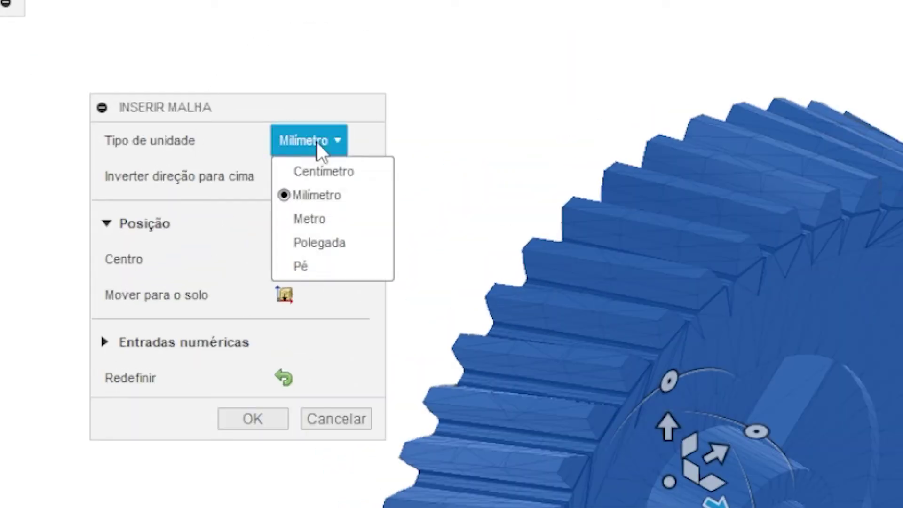
click(337, 193)
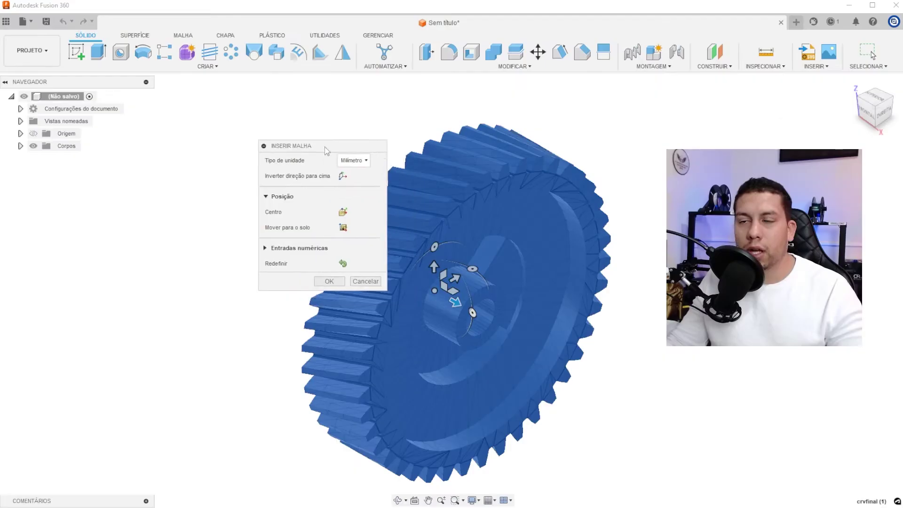
drag(326, 150, 242, 173)
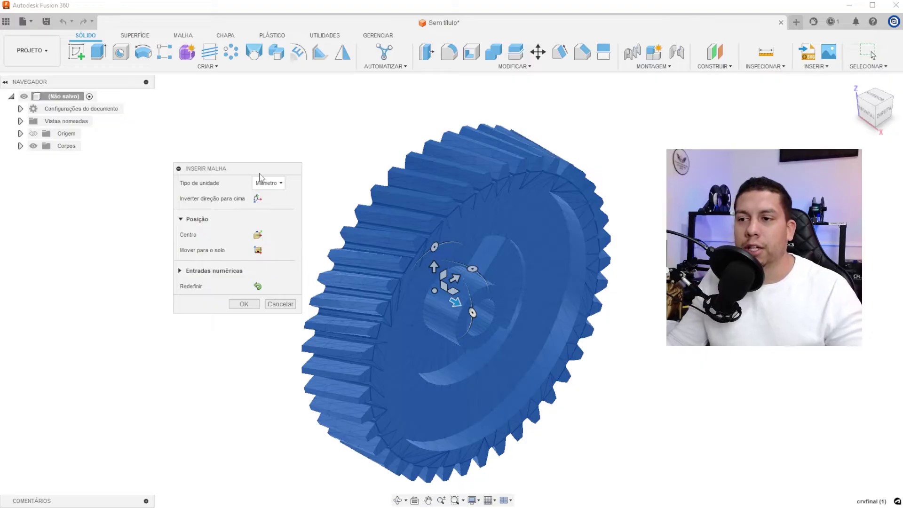
drag(260, 175, 247, 216)
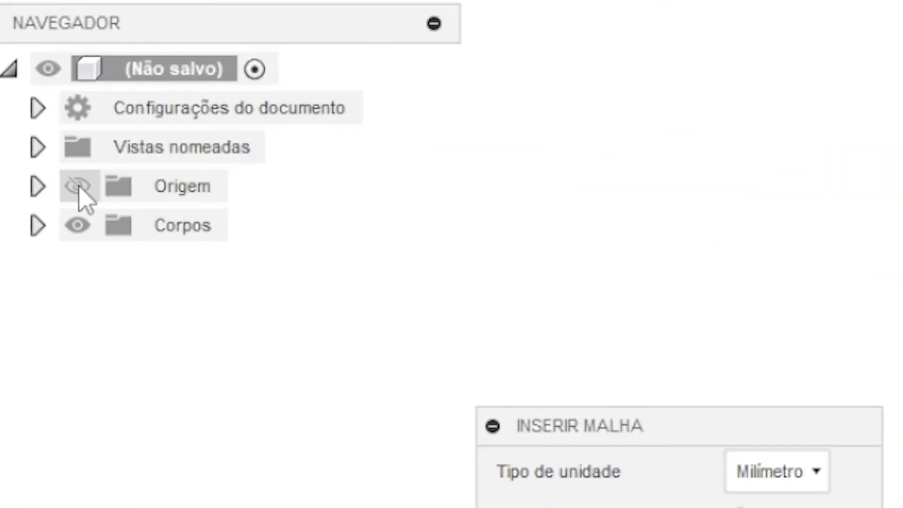
- Show the design's origin and centre the gear mesh on it, checking the position from the right side
click(78, 186)
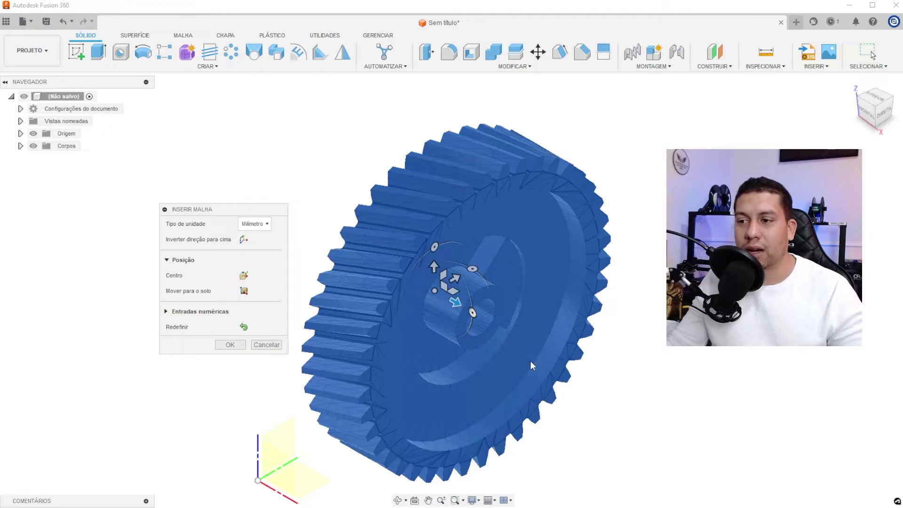
middle_drag(532, 366, 588, 281)
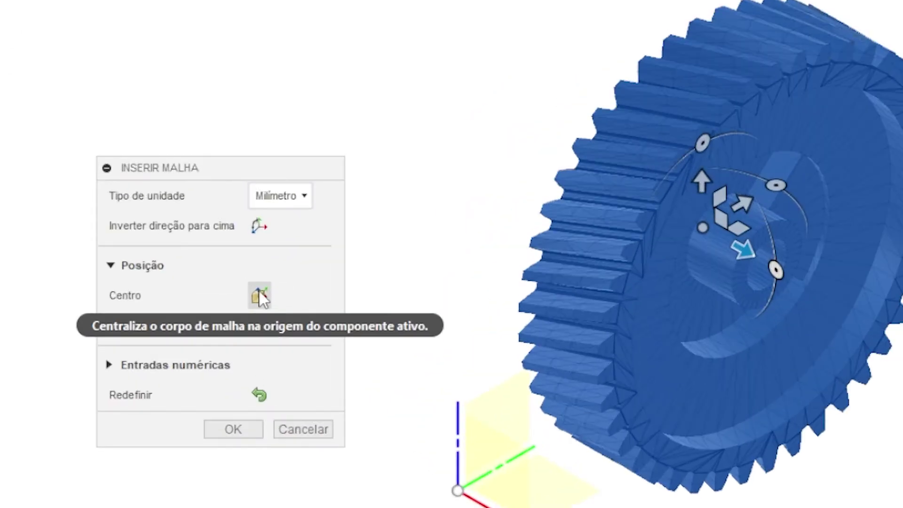
click(259, 291)
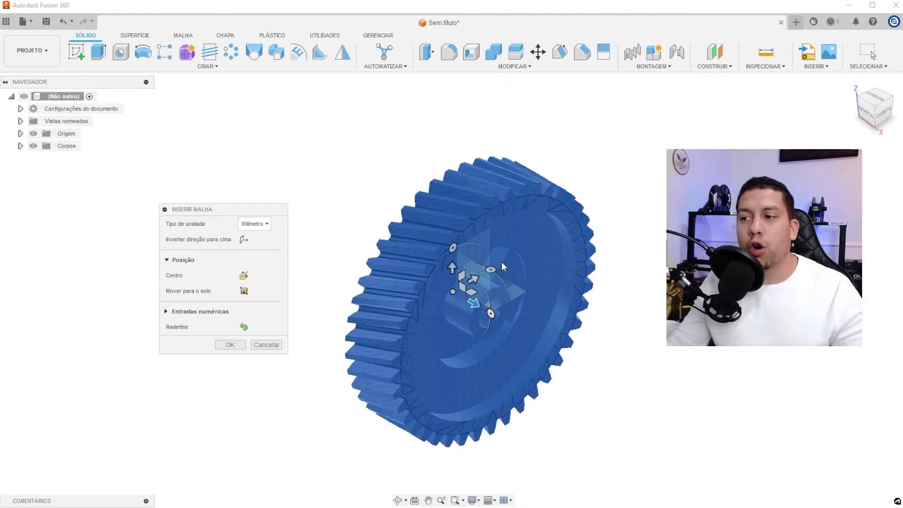
click(884, 112)
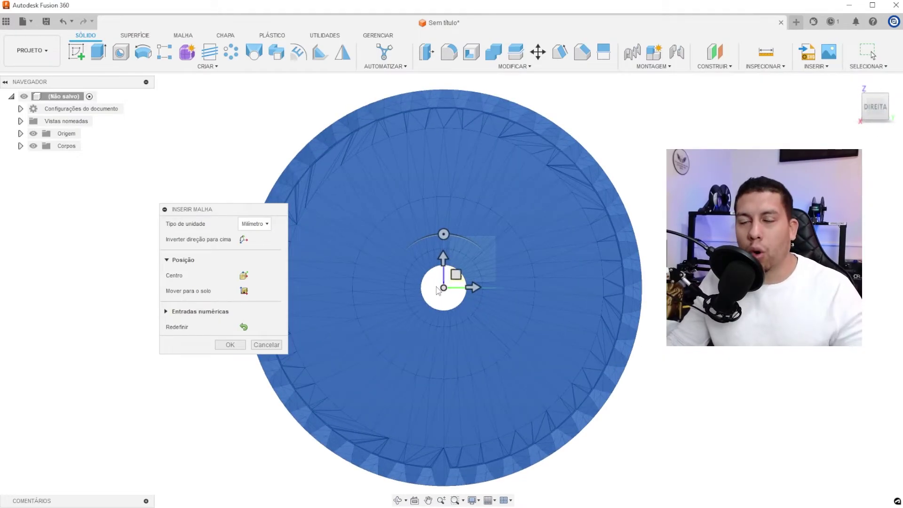
scroll(437, 289, down, 3)
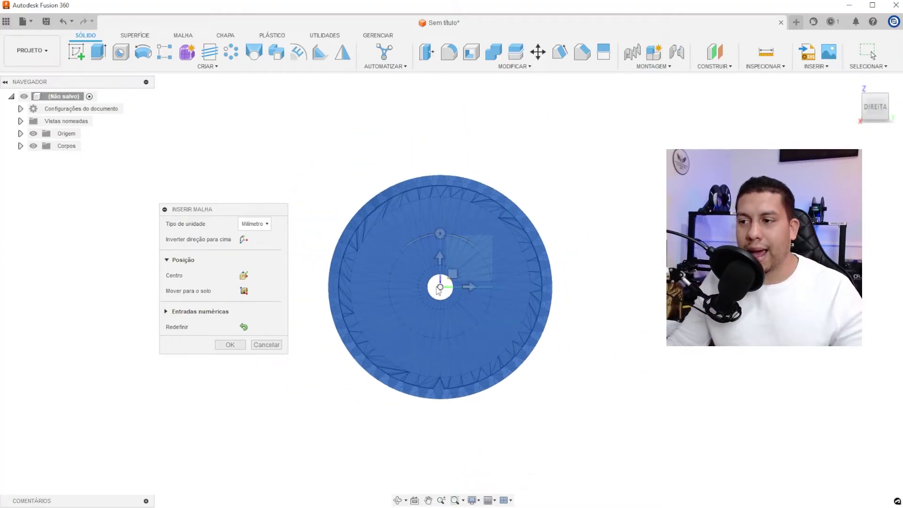
shift+middle_drag(437, 289, 478, 312)
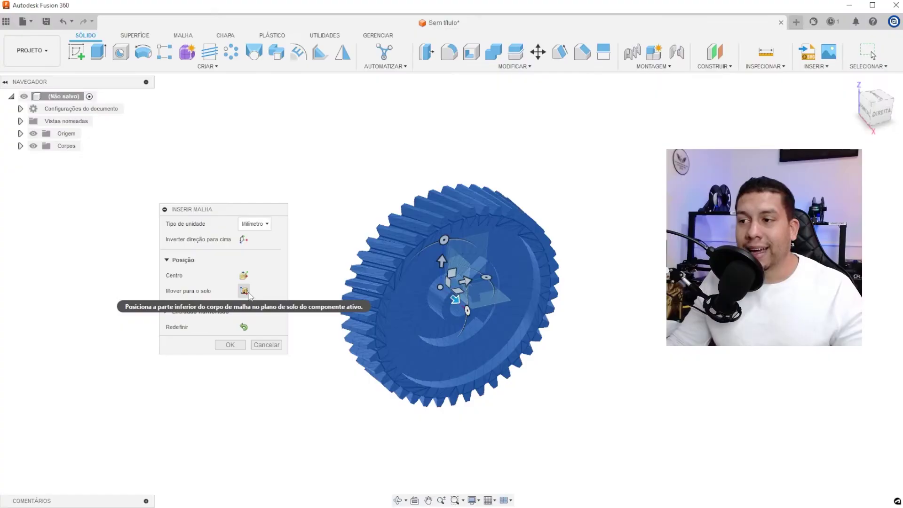
- Try placing the underside of the gear mesh on the ground plane and check it from the right side
click(344, 287)
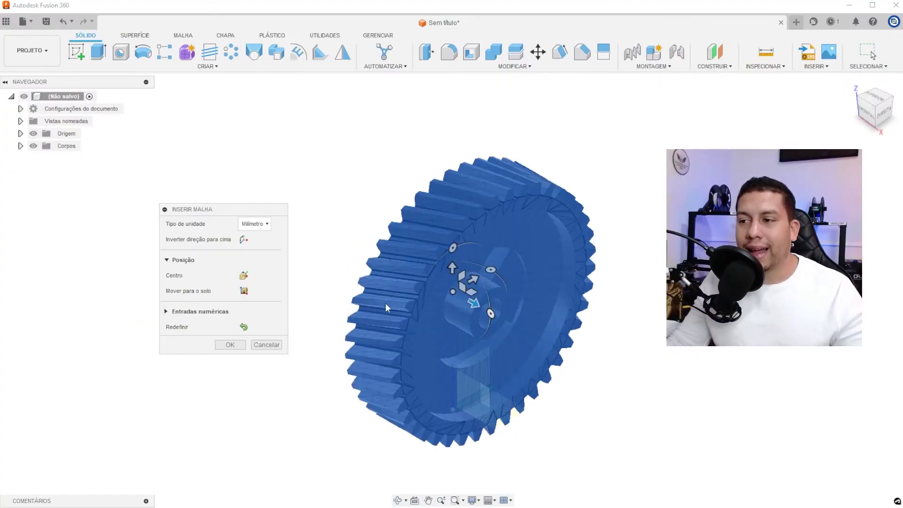
scroll(480, 258, up, 5)
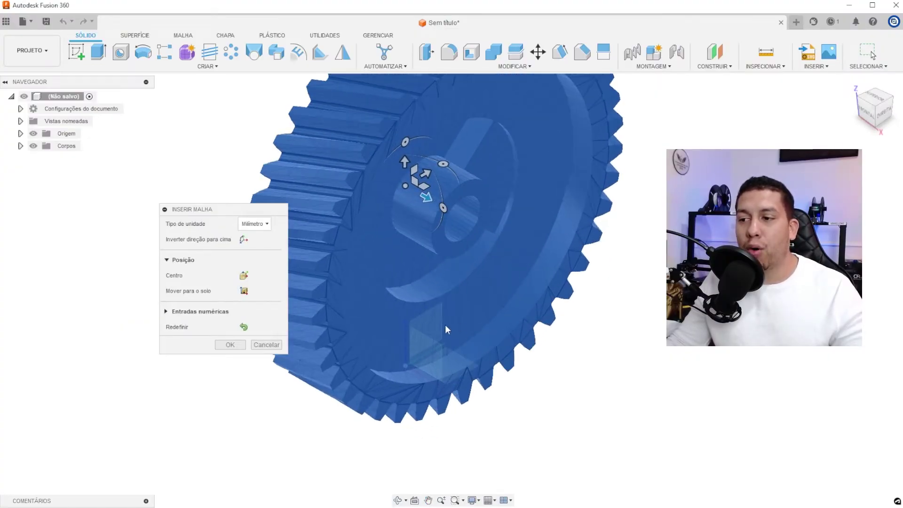
click(880, 116)
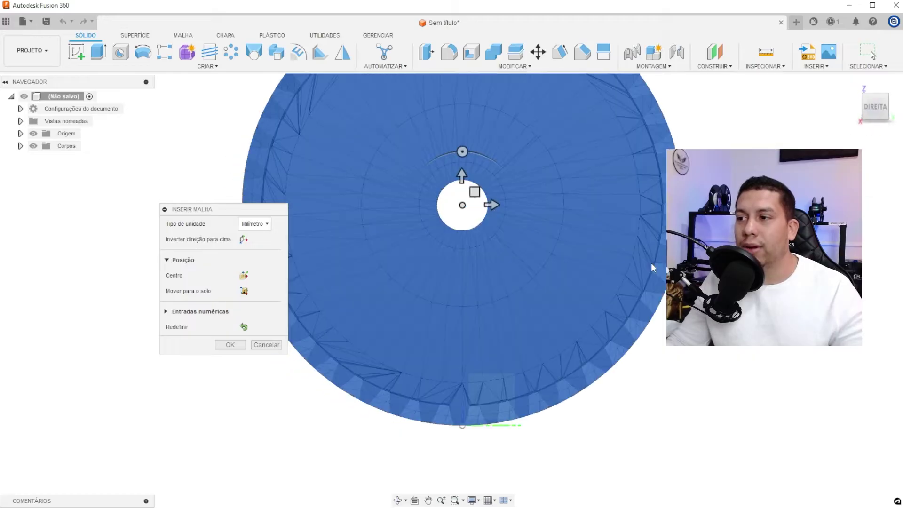
shift+middle_drag(651, 266, 689, 165)
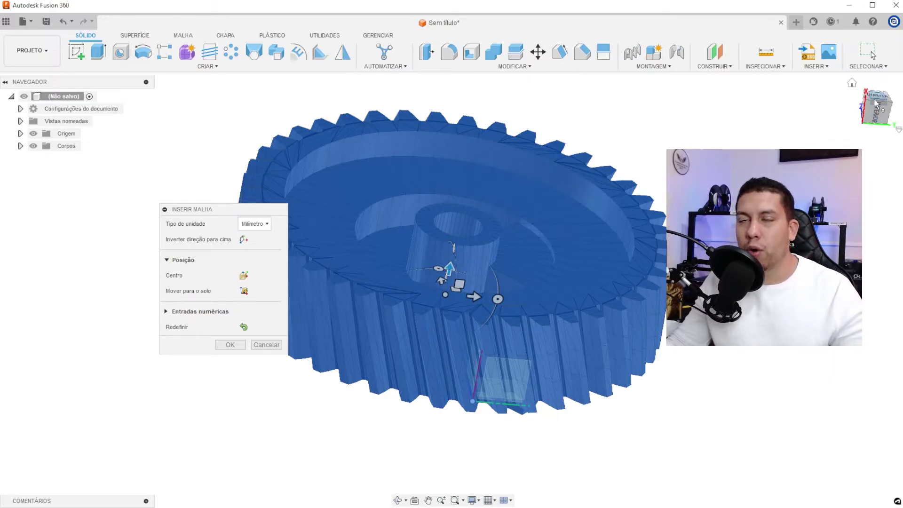
- Accept the mesh insertion with the gear centred on the origin
shift+middle_drag(383, 169, 508, 188)
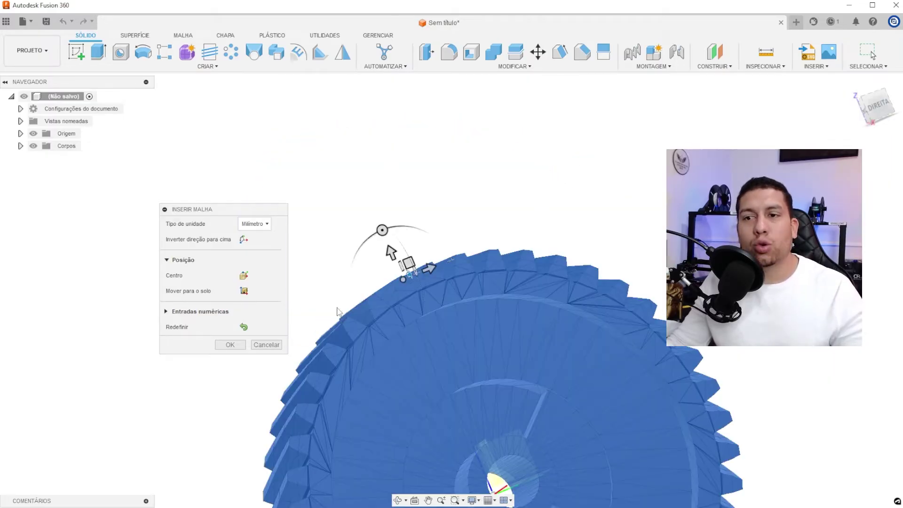
scroll(210, 162, down, 3)
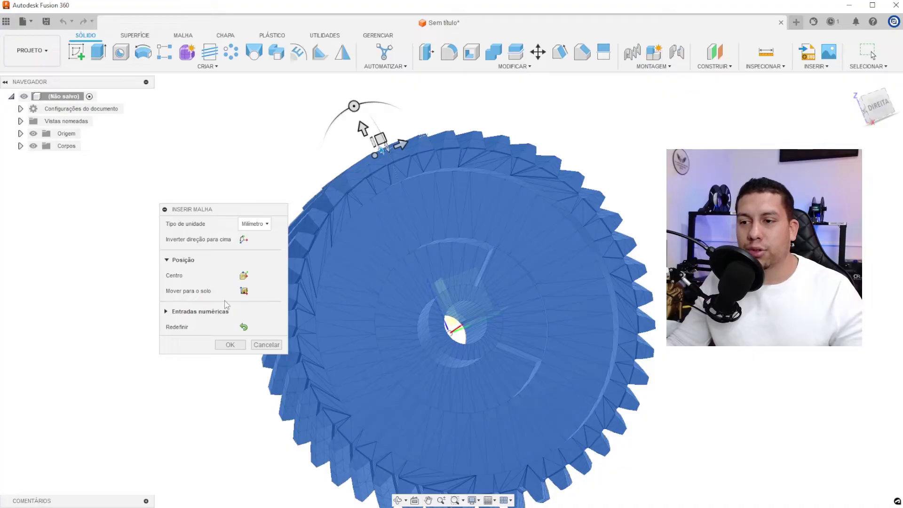
click(231, 345)
scroll(284, 207, down, 3)
shift+middle_drag(534, 204, 564, 175)
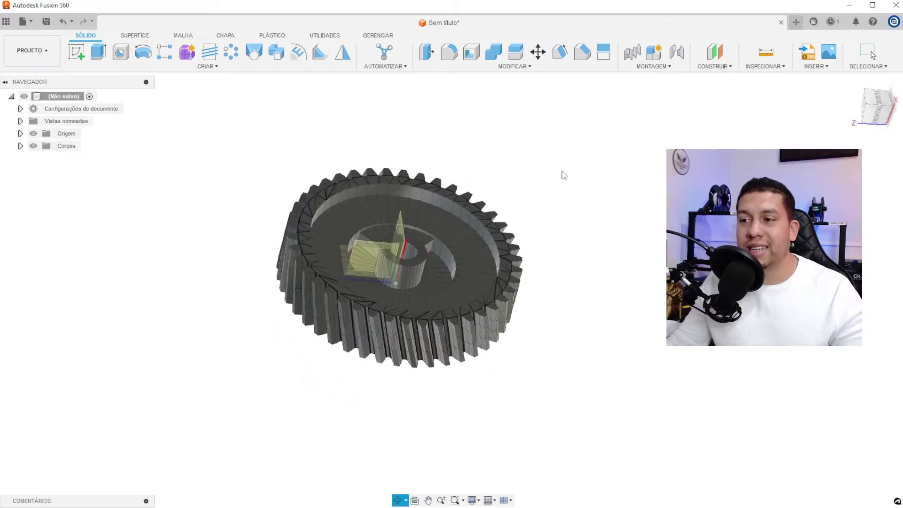
- Bring up the mesh tools and review the mesh modification commands, including Converter malha, for the inserted gear
scroll(383, 275, up, 3)
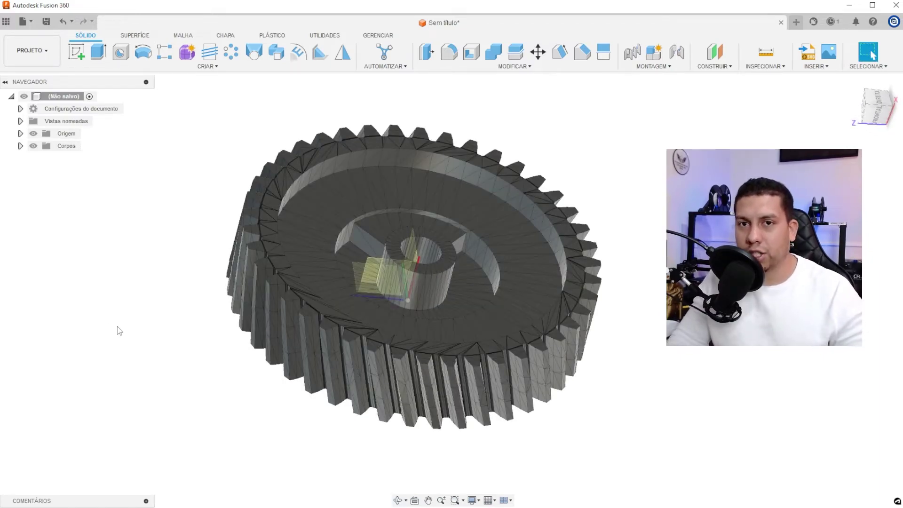
mouse_move(581, 246)
shift+middle_down()
mouse_move(601, 235)
mouse_move(593, 286)
mouse_move(571, 211)
mouse_move(568, 238)
shift+middle_up()
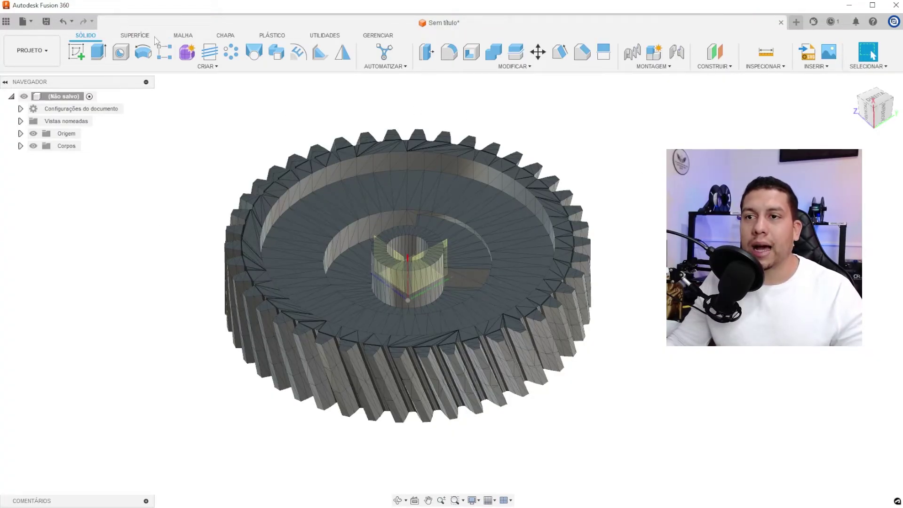
click(182, 36)
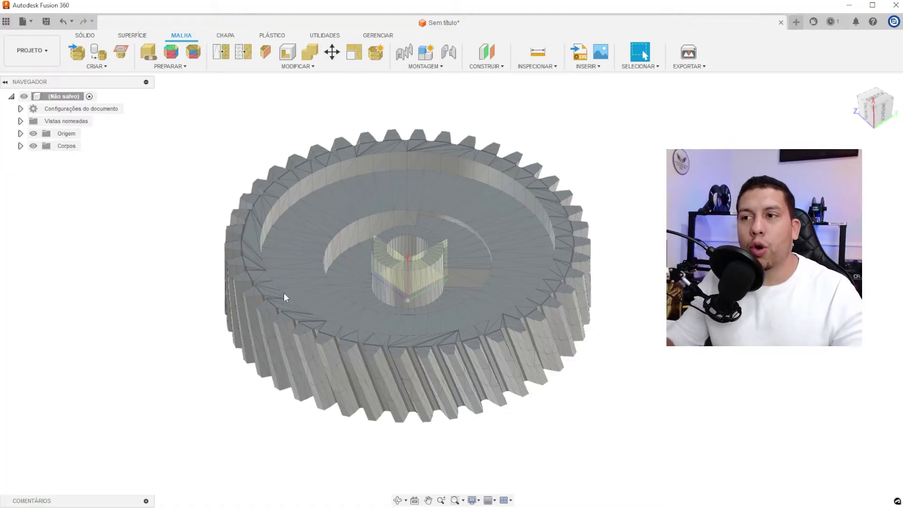
scroll(475, 208, up, 2)
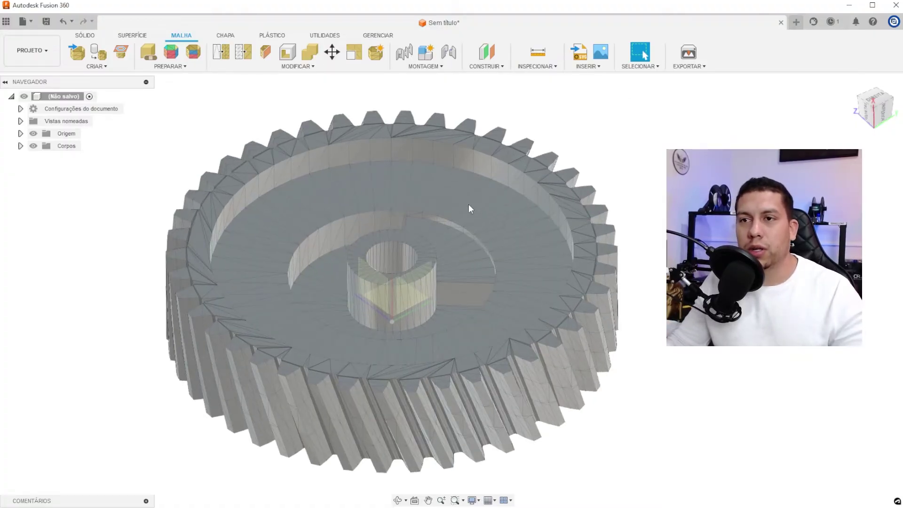
click(279, 69)
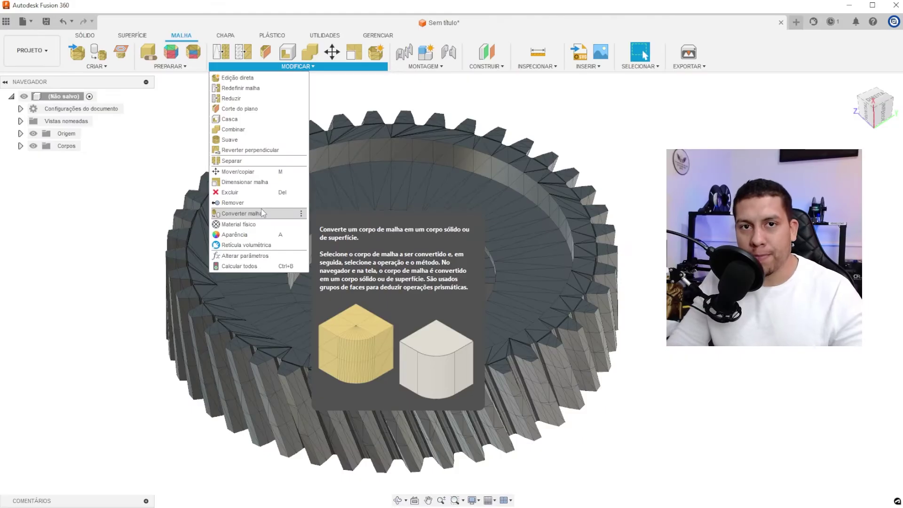
click(630, 211)
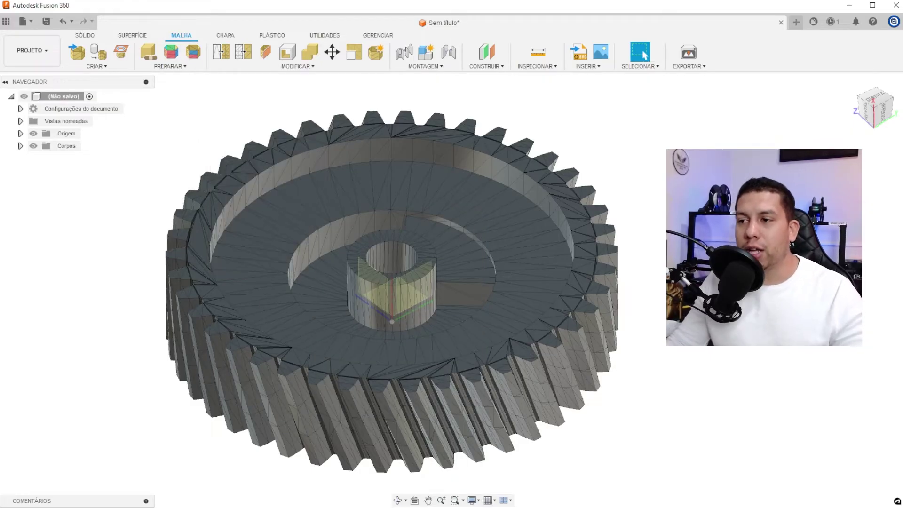
- Hide the design's origin planes and axes so only the gear mesh is displayed
scroll(629, 211, down, 2)
shift+middle_drag(629, 212, 587, 197)
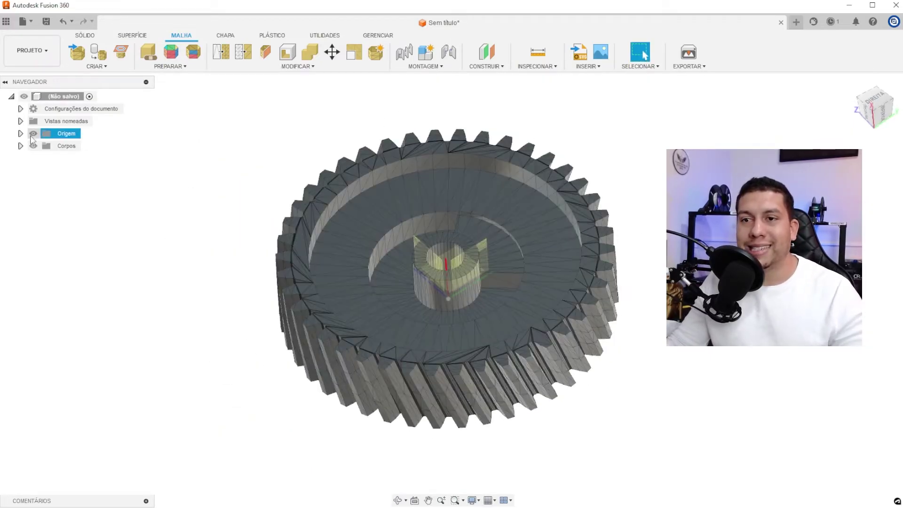
click(33, 133)
key(Escape)
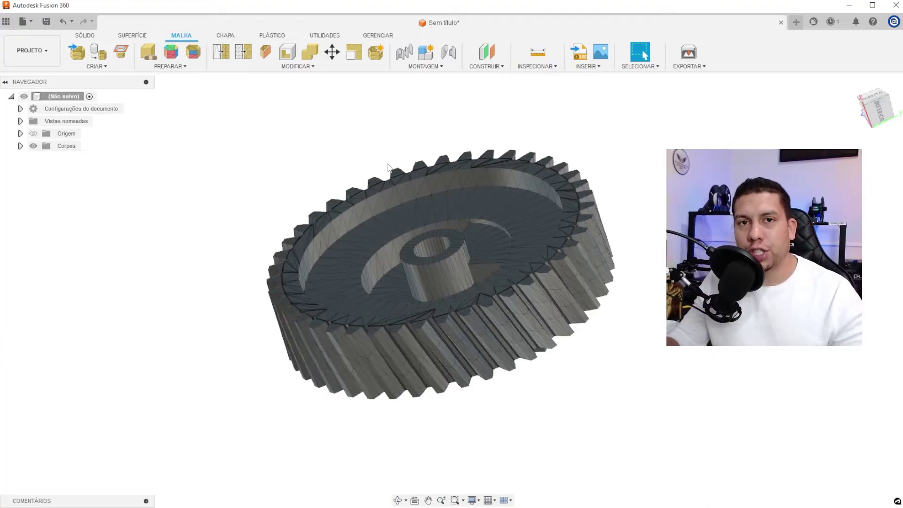
- Repair the gear mesh body using the Costurar e remover repair type
scroll(389, 168, up, 2)
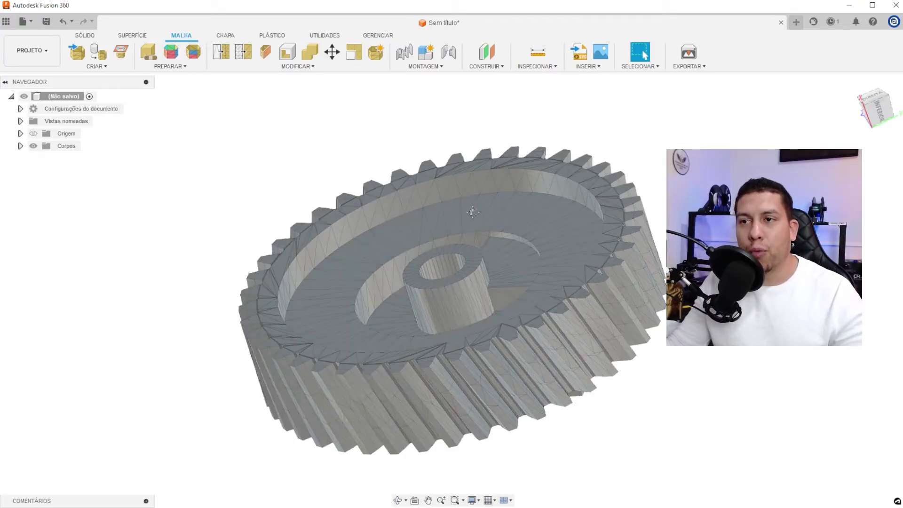
middle_drag(472, 210, 406, 190)
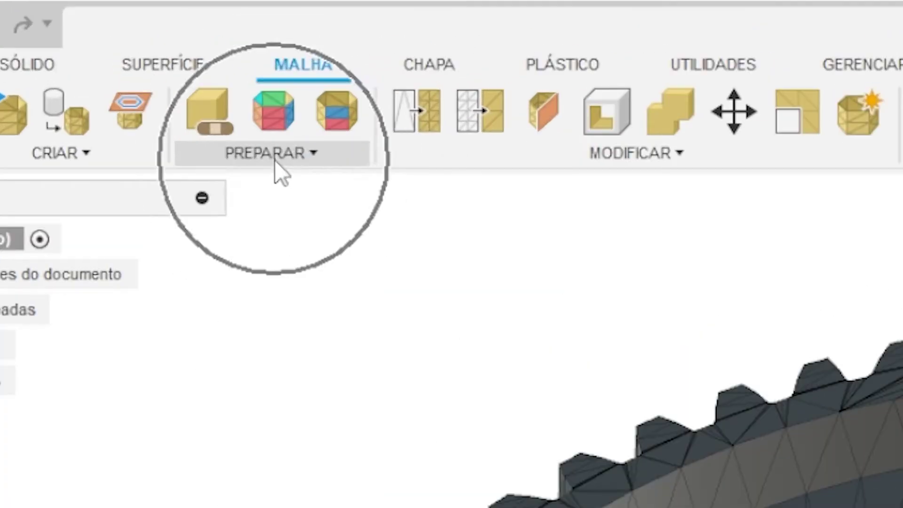
click(173, 69)
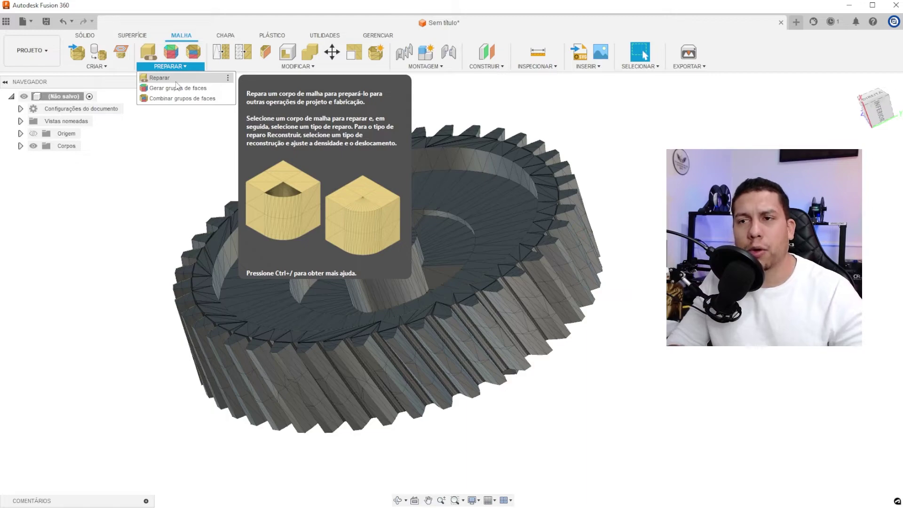
key(Escape)
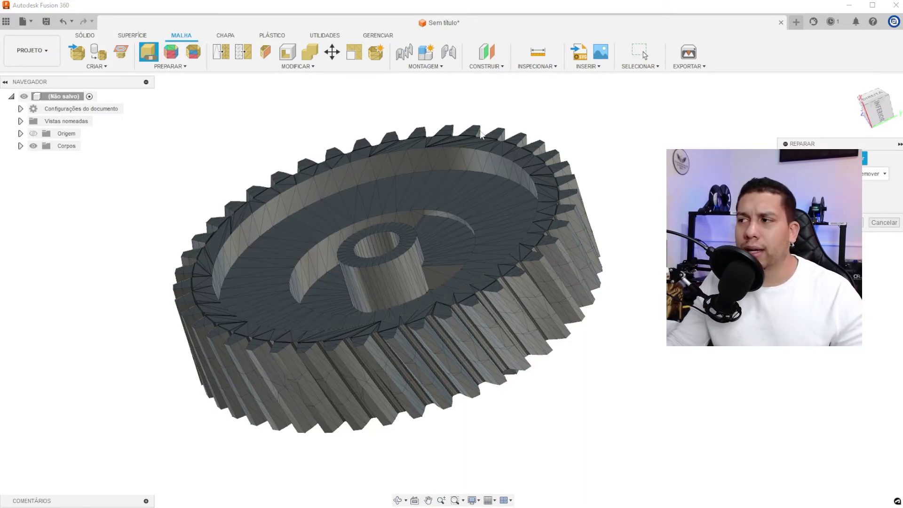
drag(832, 141, 646, 147)
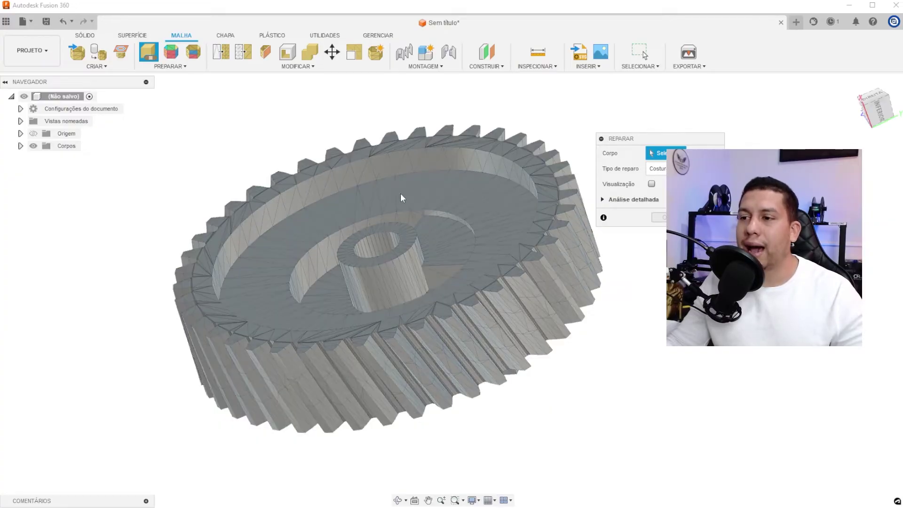
click(397, 226)
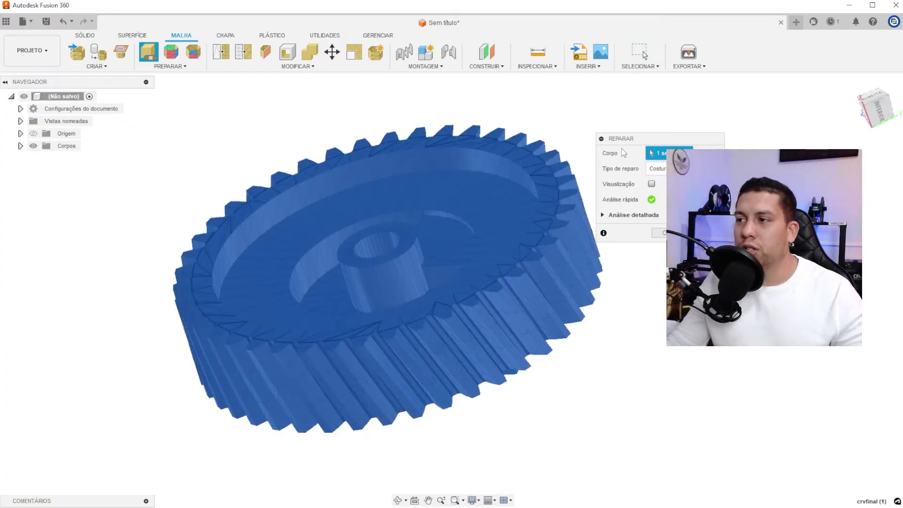
drag(625, 138, 588, 120)
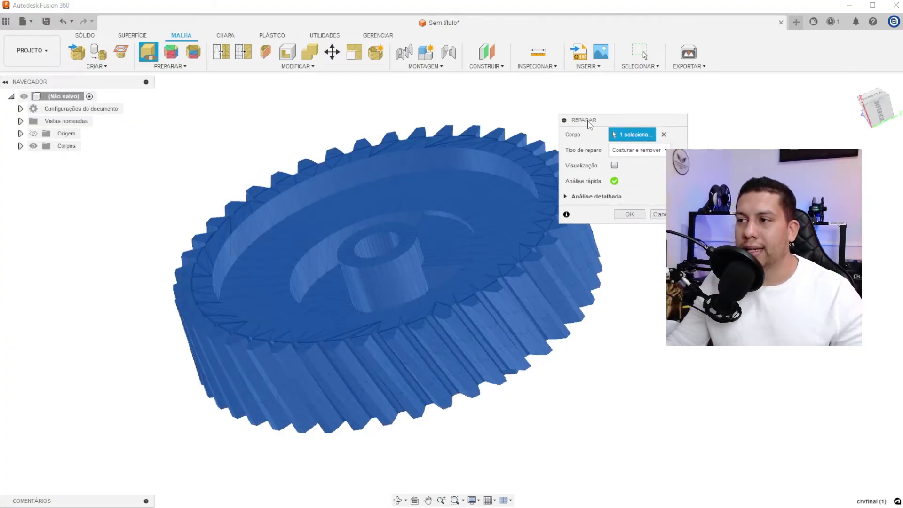
click(626, 148)
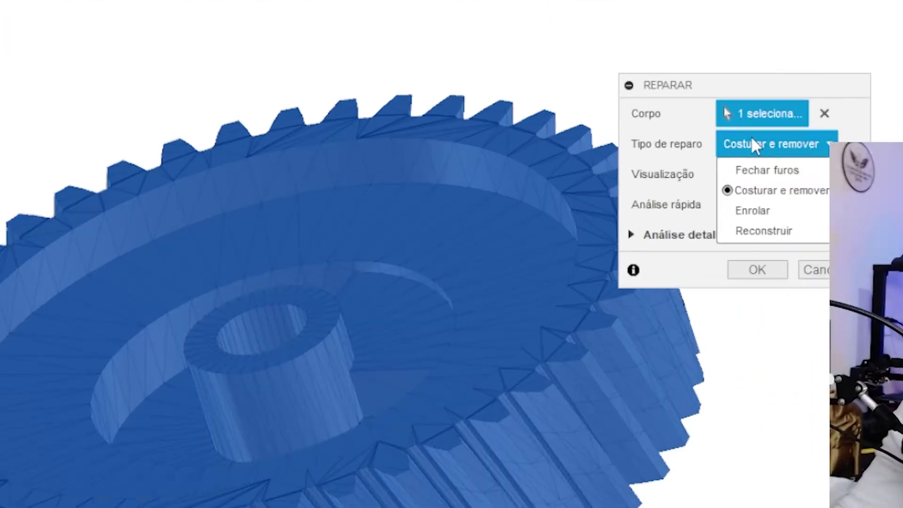
click(785, 197)
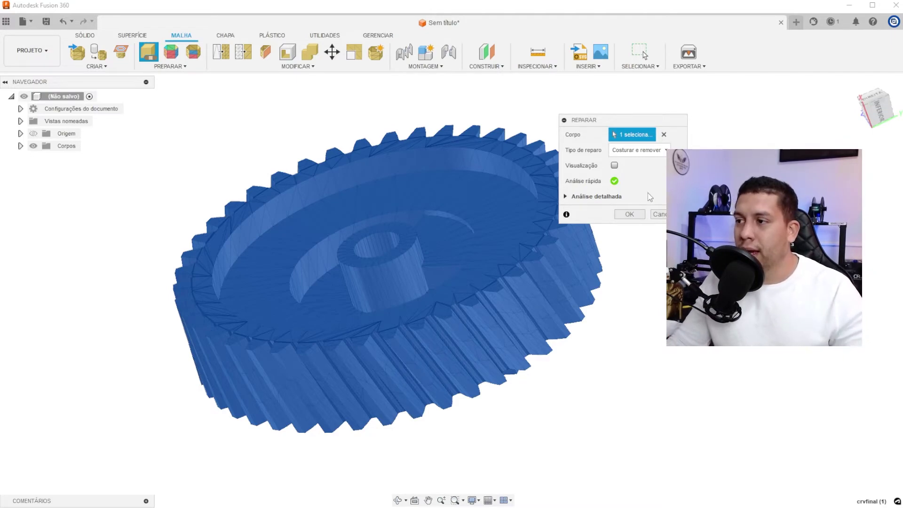
click(630, 214)
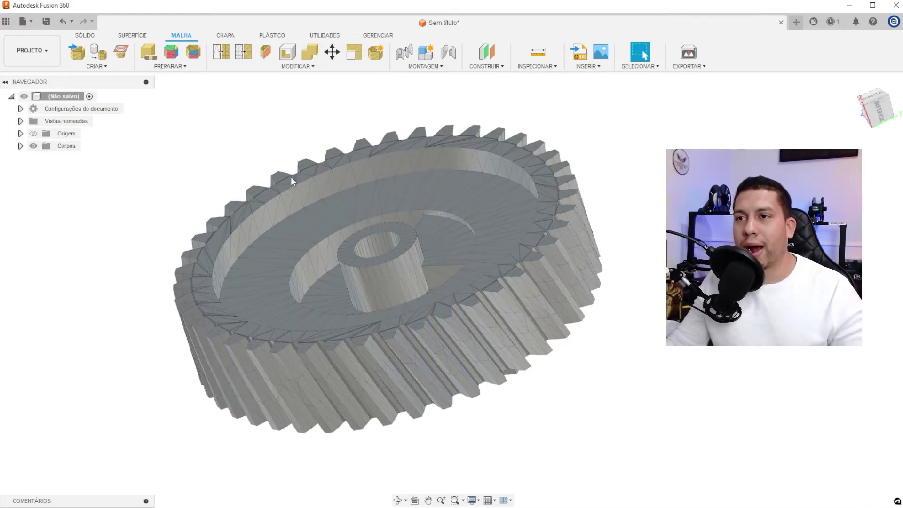
- Generate face groups on the gear mesh body and accept the settings
click(181, 68)
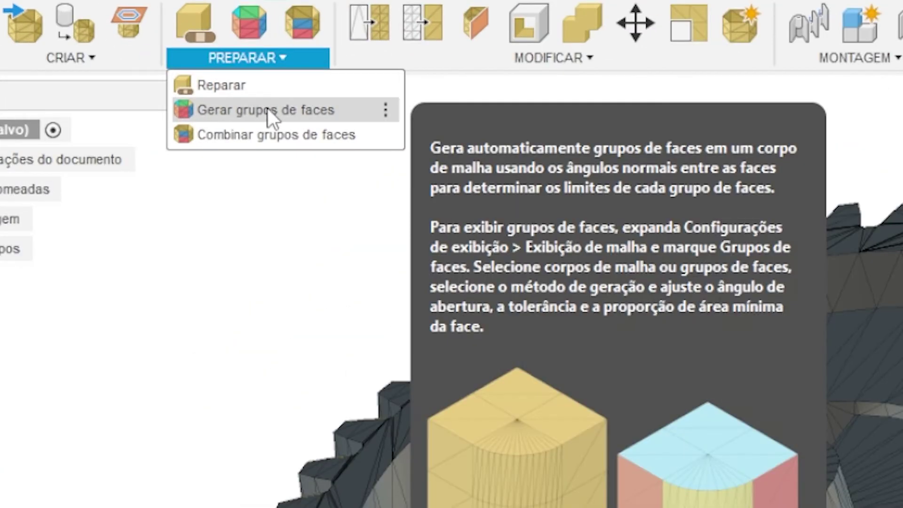
click(349, 109)
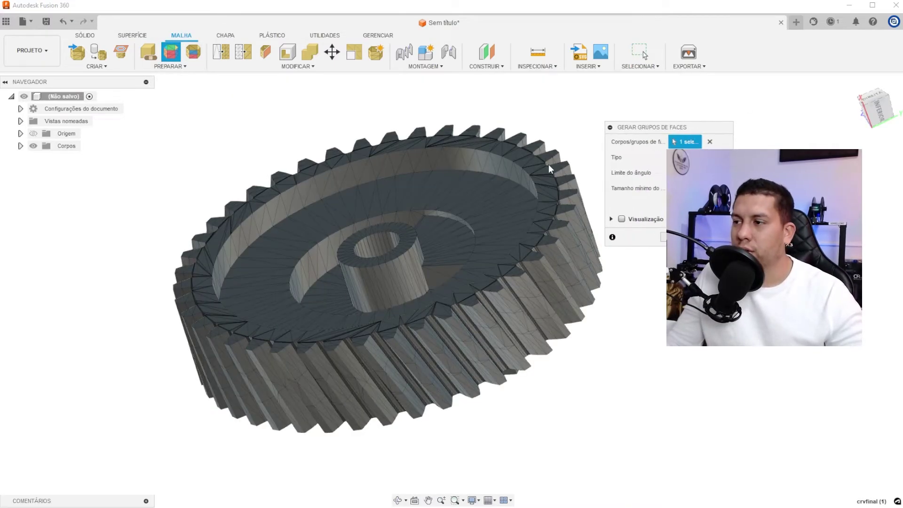
click(677, 237)
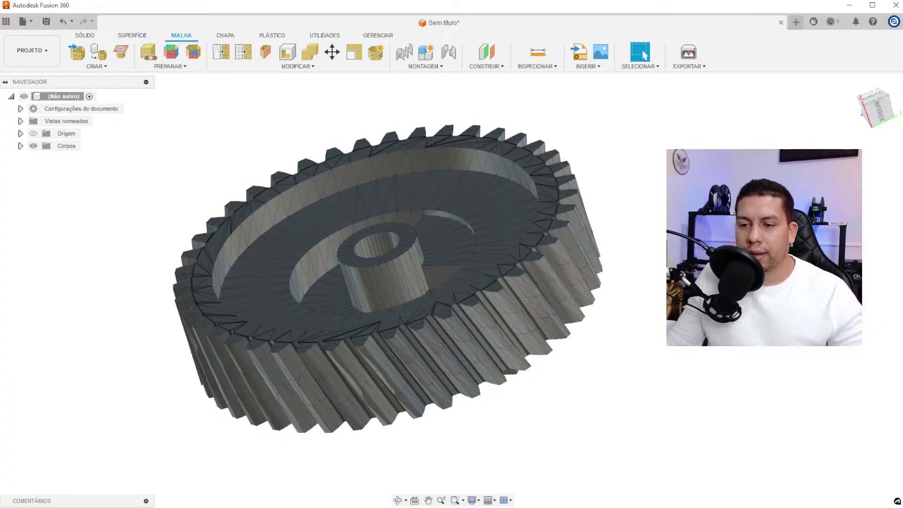
right_click(100, 505)
click(136, 430)
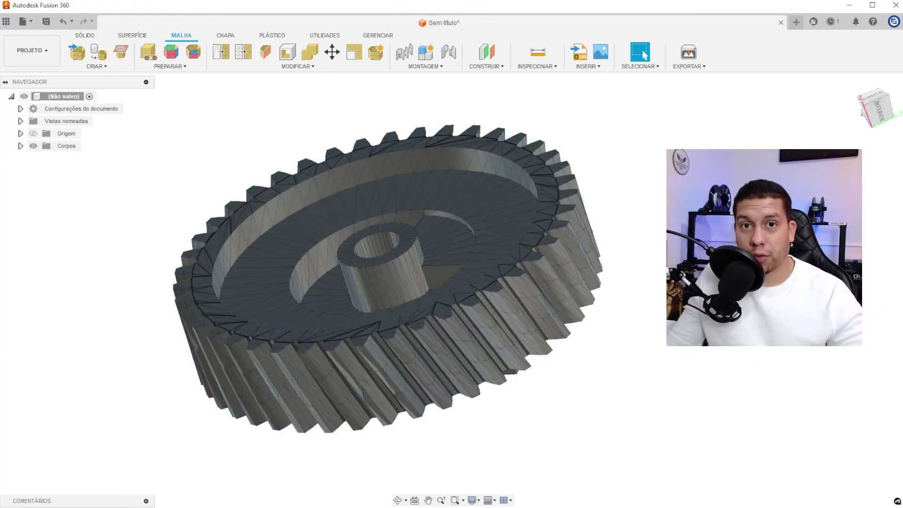
- Convert the gear mesh into a solid body with the Paramétrico operation and the Facetado method
click(293, 69)
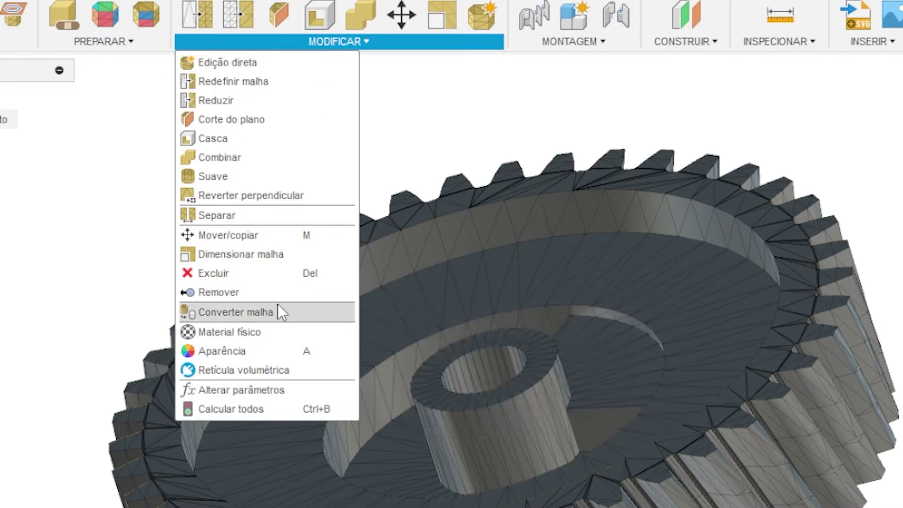
click(269, 233)
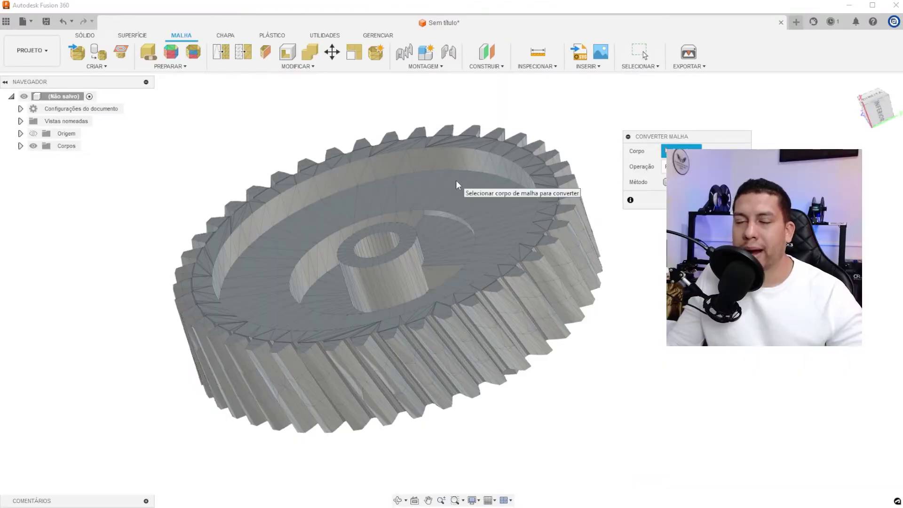
click(456, 181)
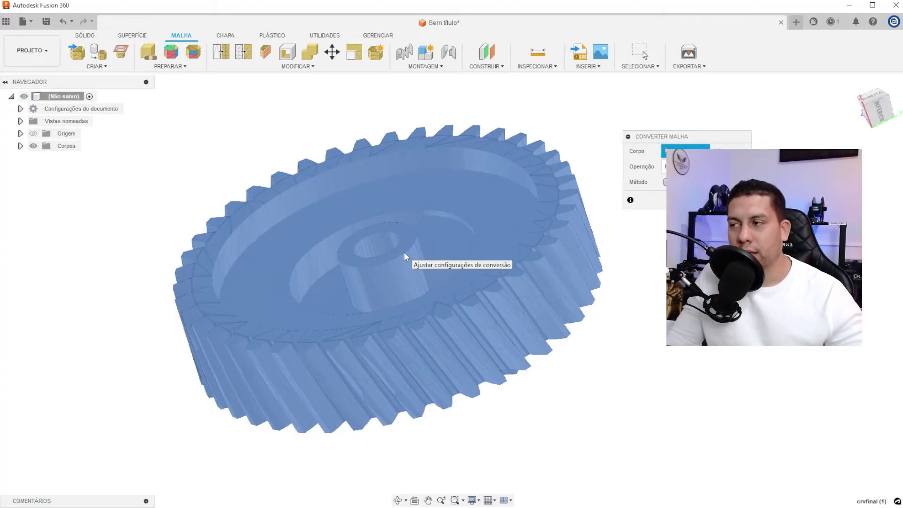
drag(653, 138, 637, 131)
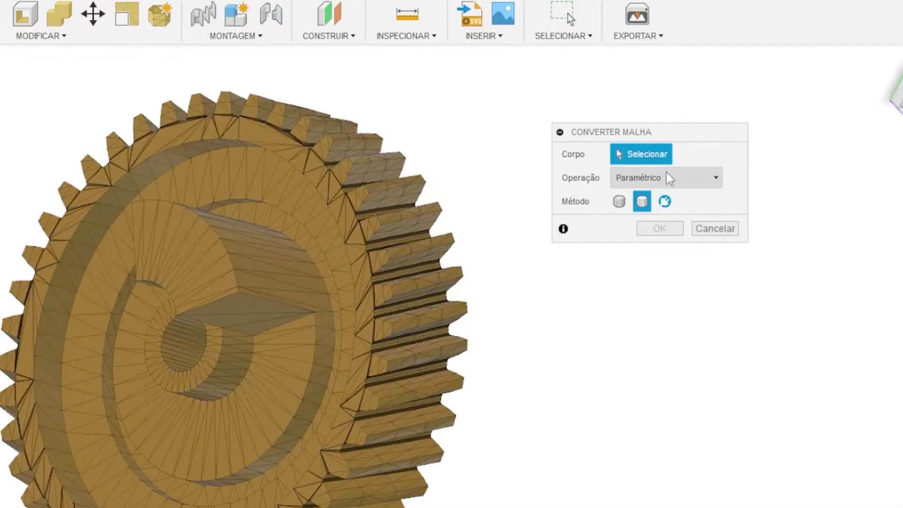
click(708, 159)
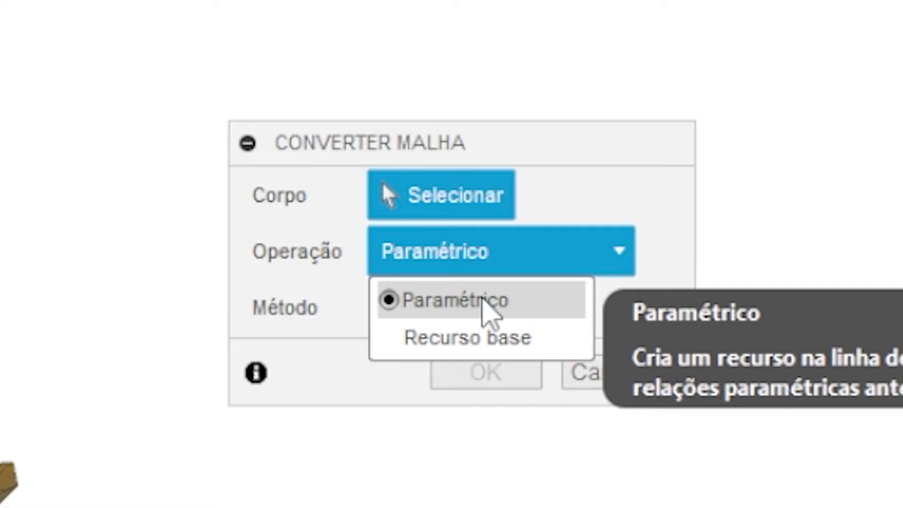
click(466, 300)
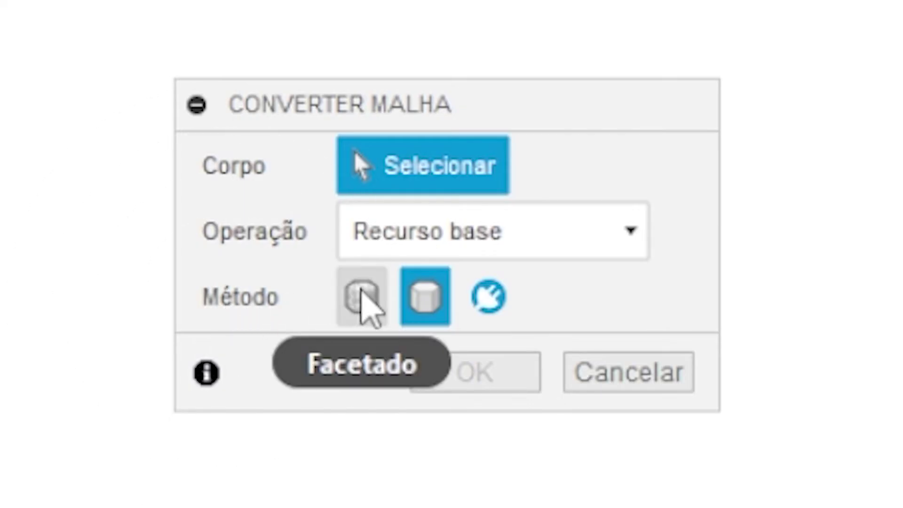
click(361, 292)
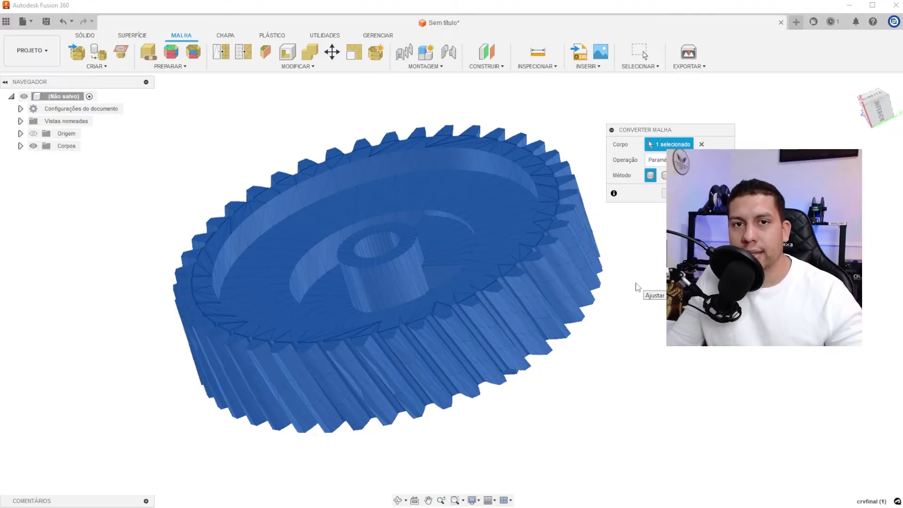
scroll(748, 254, up, 2)
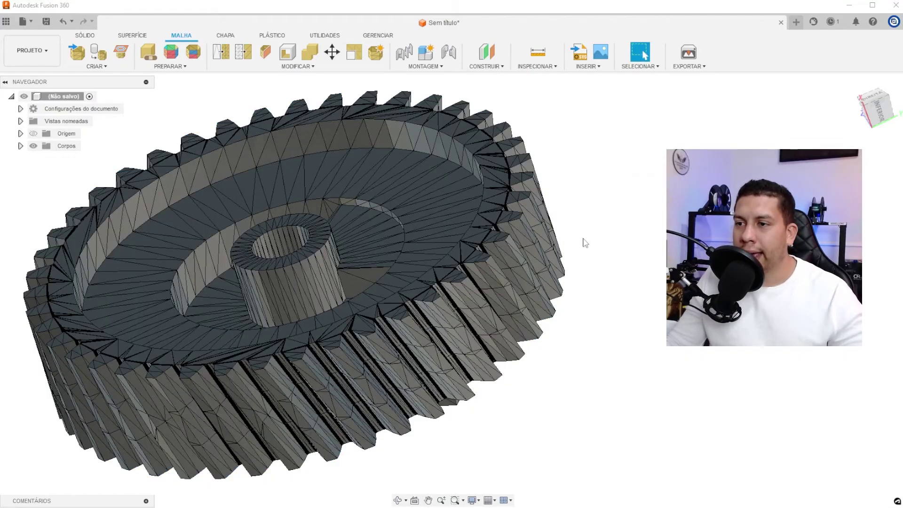
- Switch to the solid modelling tools and start a new sketch on the XY plane through the converted gear
scroll(585, 242, down, 3)
mouse_move(495, 180)
shift+middle_down()
mouse_move(510, 207)
mouse_move(521, 203)
mouse_move(514, 185)
shift+middle_up()
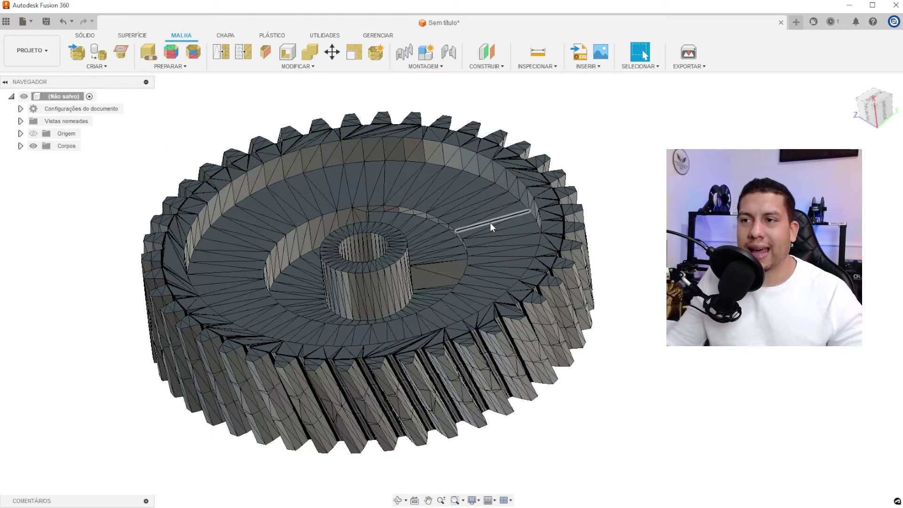
click(93, 37)
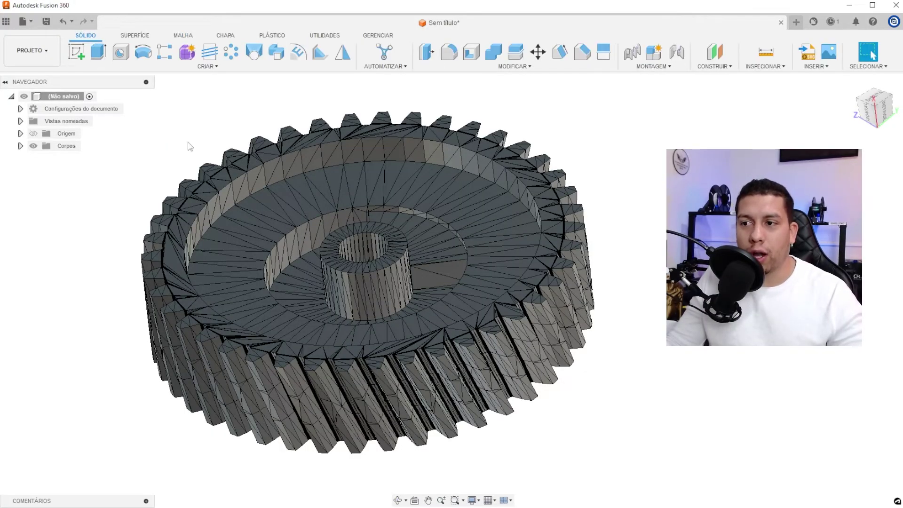
shift+middle_drag(489, 210, 476, 233)
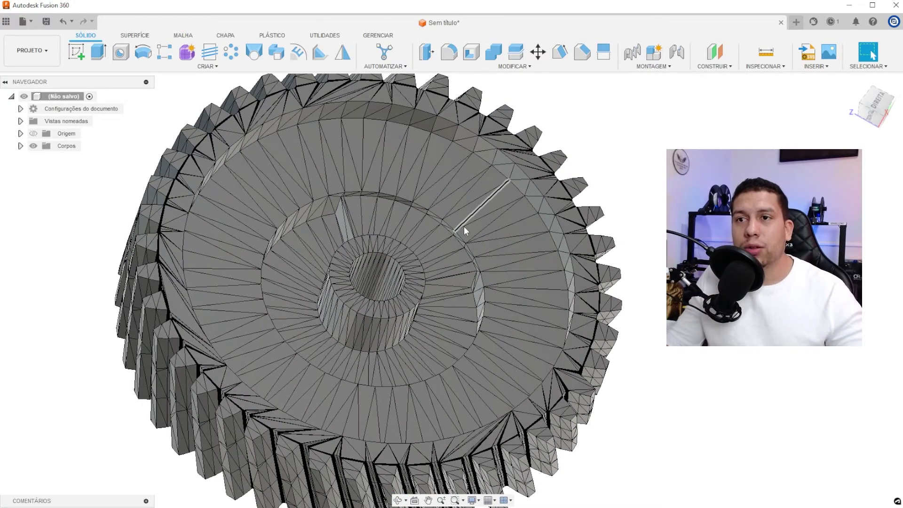
scroll(295, 162, down, 3)
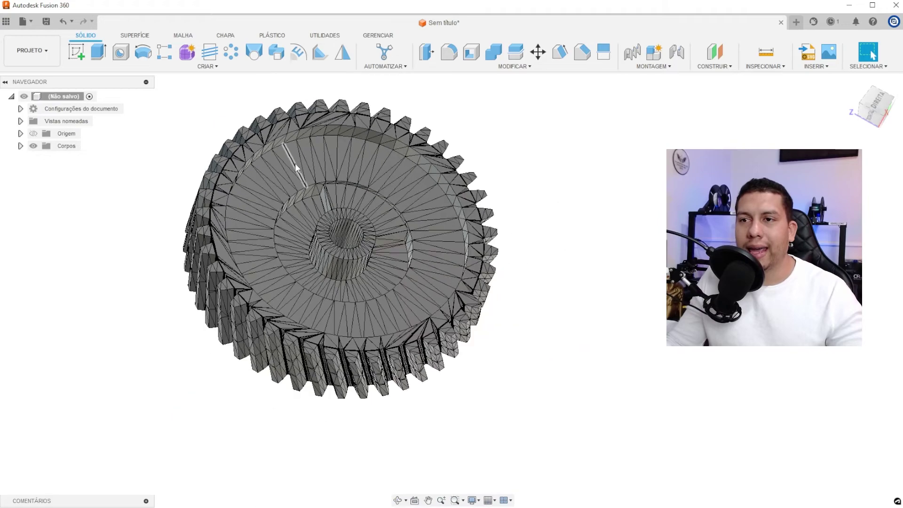
click(76, 51)
shift+middle_drag(454, 243, 517, 235)
click(517, 235)
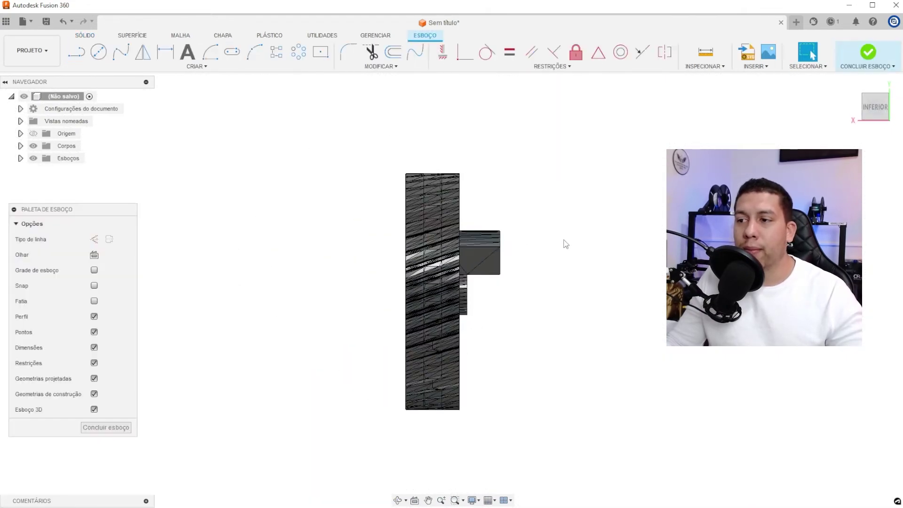
- Sketch a centre rectangle overlapping the lower outer corner of the gear's raised block
scroll(517, 263, up, 2)
key(c)
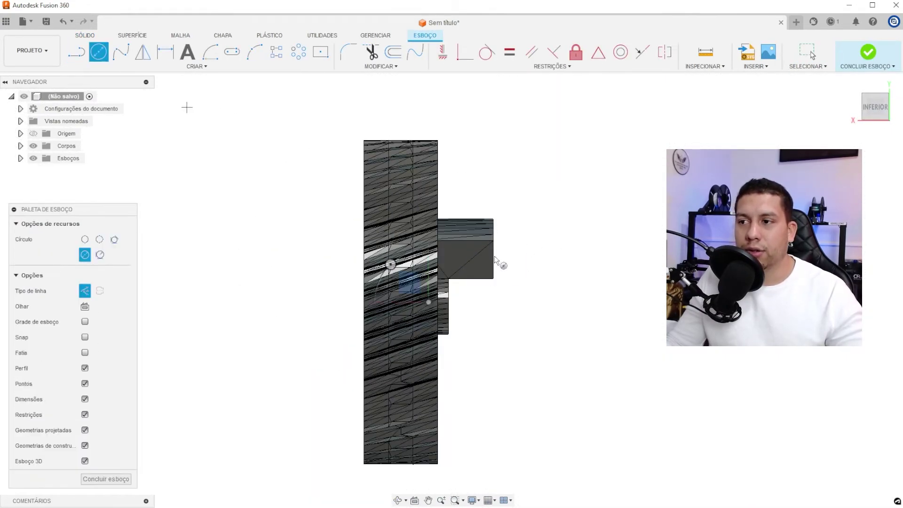
click(320, 52)
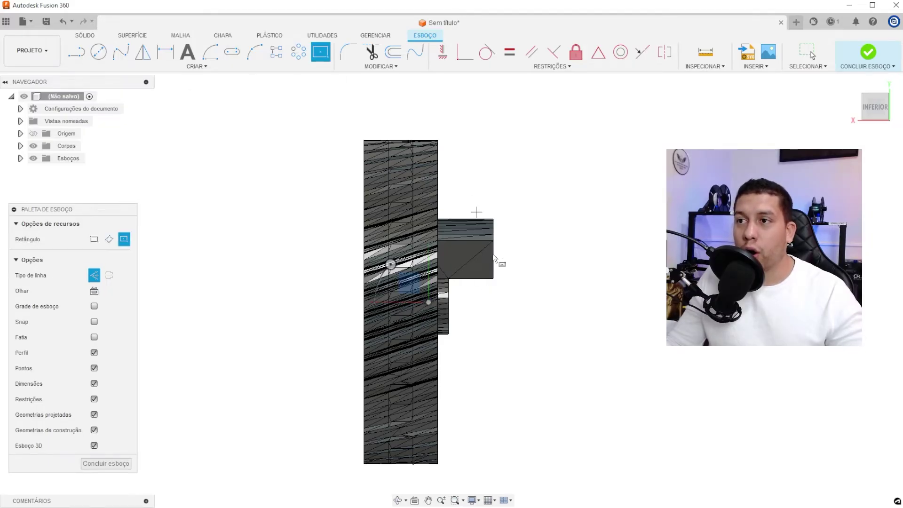
click(94, 275)
click(490, 295)
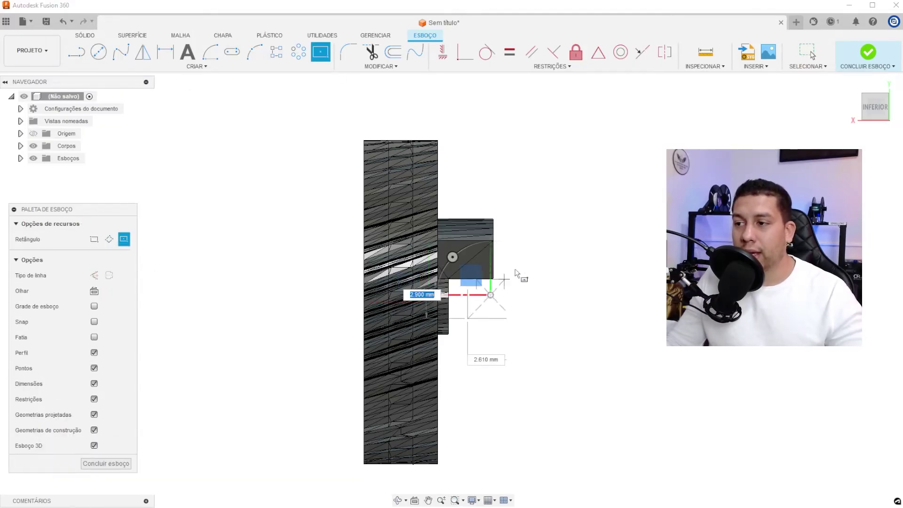
click(525, 261)
- Extrude the rectangle symmetrically by 7 mm as a cut through the gear's raised block
key(e)
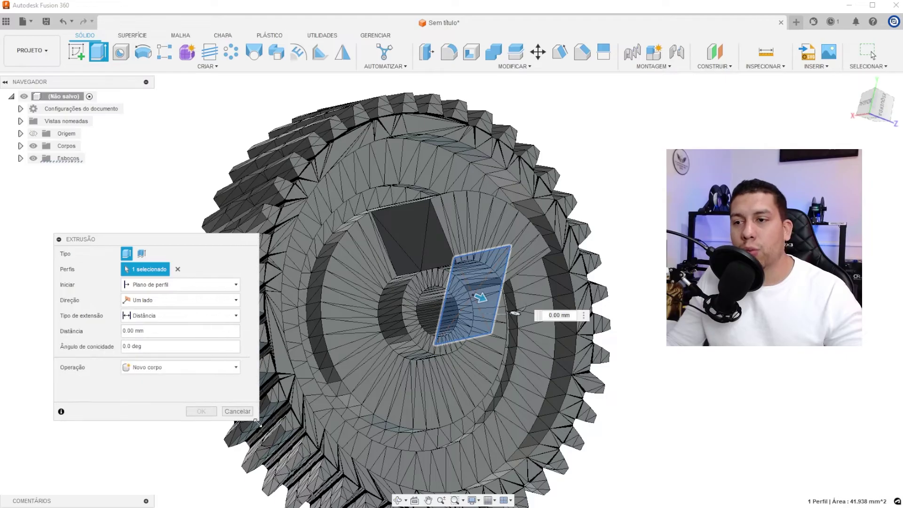
drag(208, 240, 187, 193)
scroll(257, 324, down, 2)
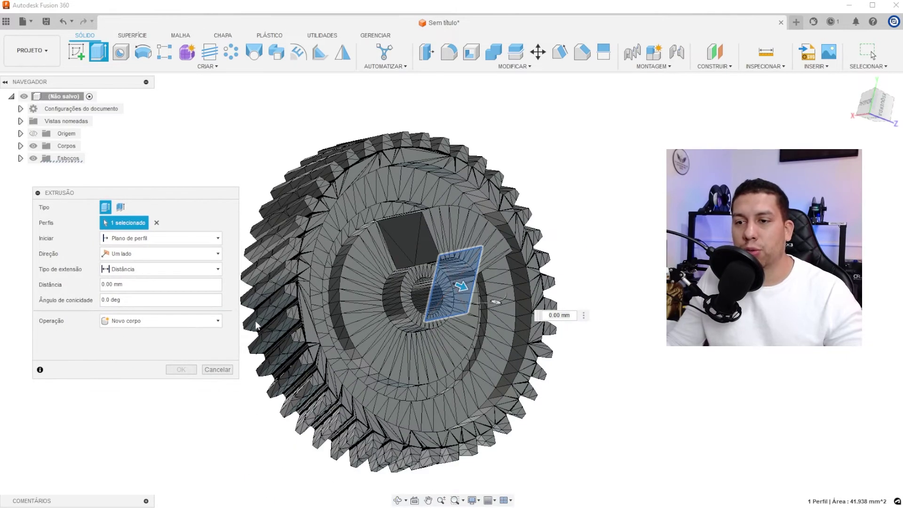
click(160, 254)
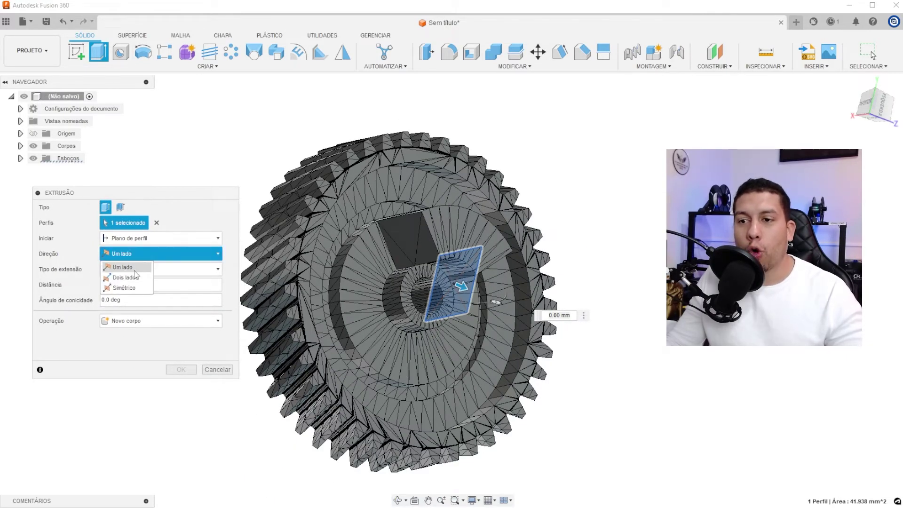
click(123, 285)
drag(460, 289, 522, 313)
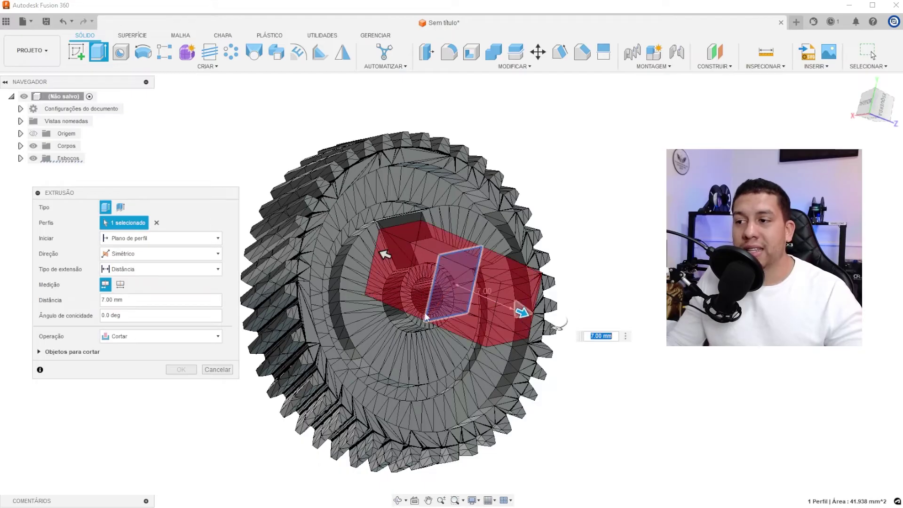
key(Return)
- Remove the rectangular cut from the gear's raised block
shift+middle_drag(602, 289, 460, 282)
scroll(470, 213, up, 5)
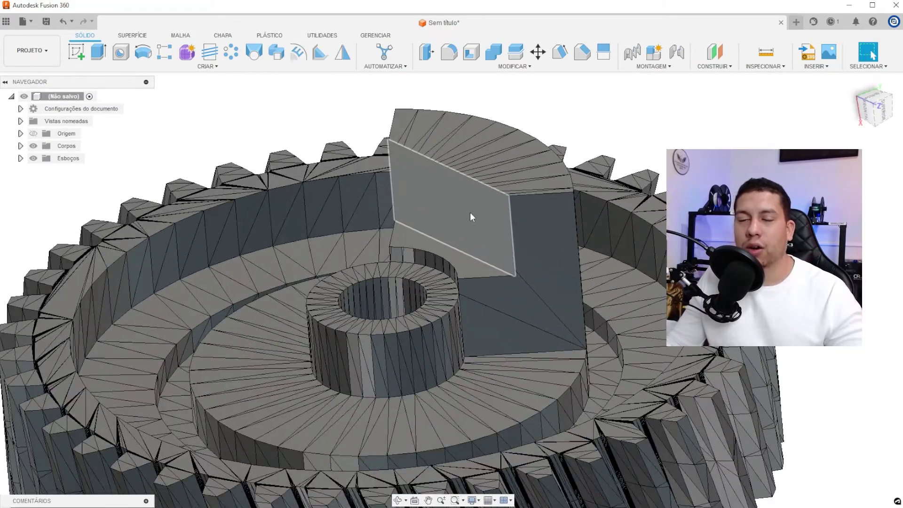
scroll(406, 210, down, 2)
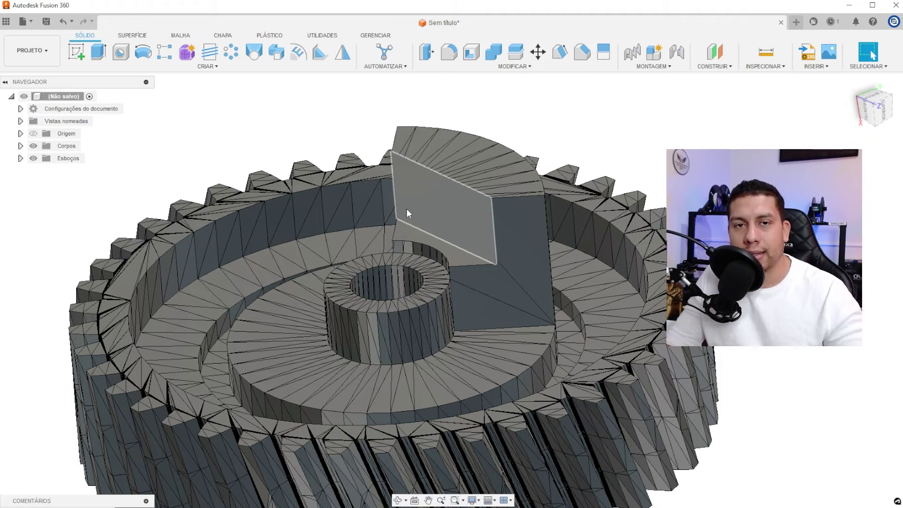
shift+middle_drag(406, 208, 243, 493)
right_click(137, 506)
click(161, 446)
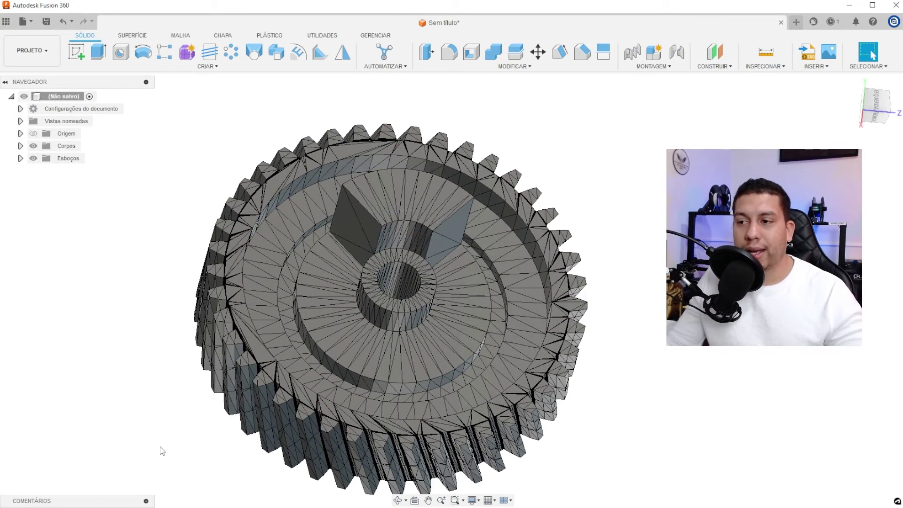
- Delete triangular facets on top of the gear's raised block to merge them into a larger flat face
shift+middle_drag(317, 299, 383, 212)
scroll(383, 212, up, 3)
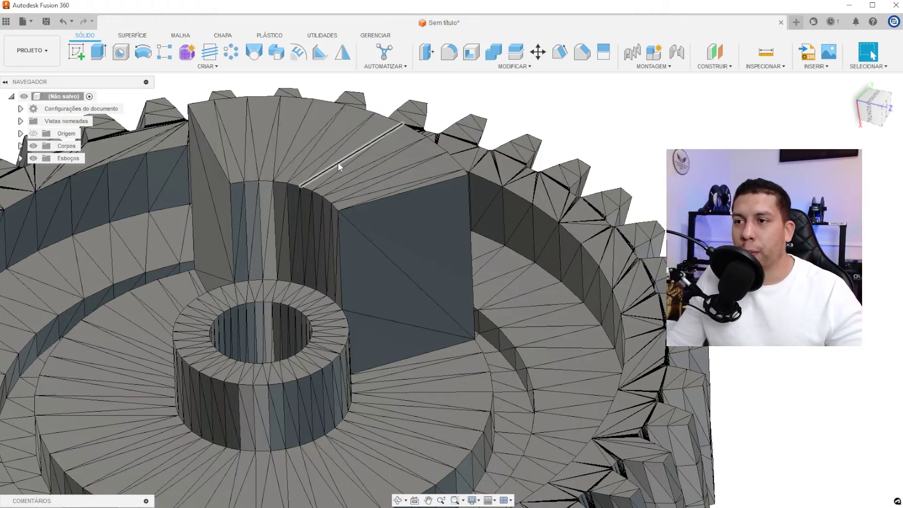
shift+middle_drag(338, 164, 329, 111)
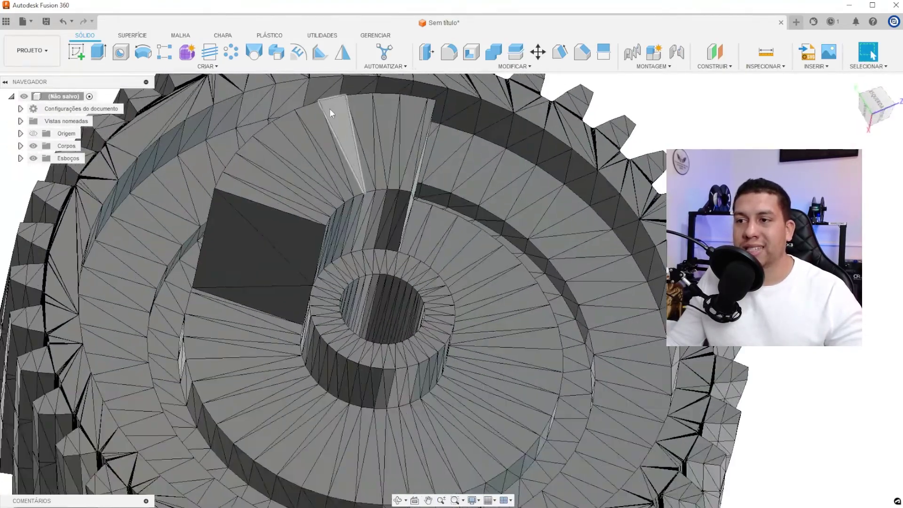
scroll(329, 110, up, 3)
click(311, 129)
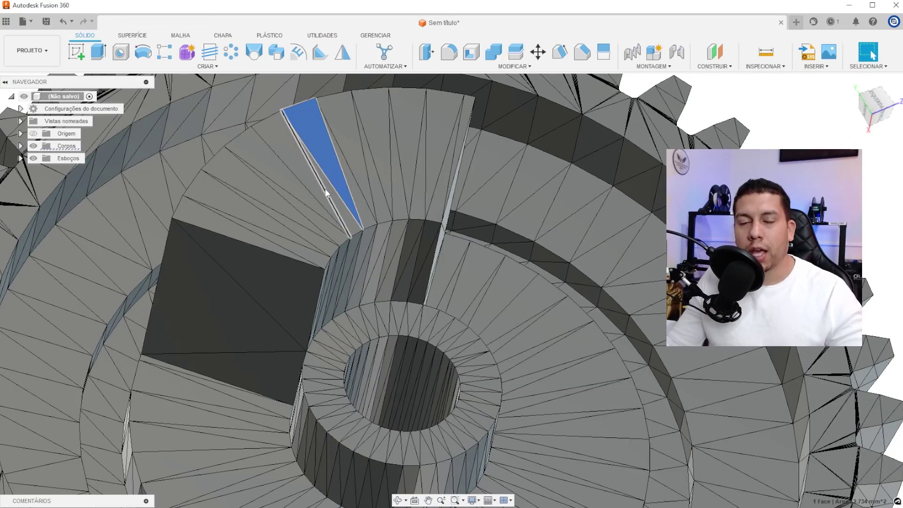
click(326, 188)
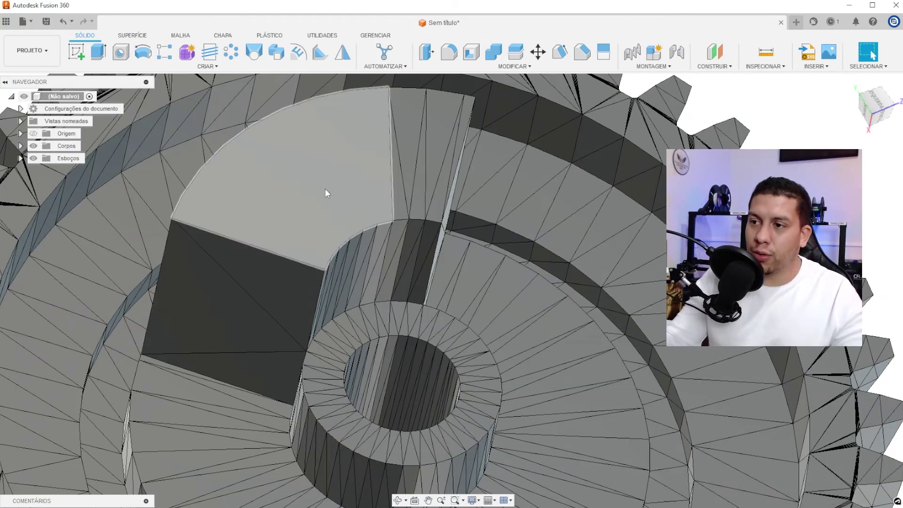
- Delete the remaining triangulation on the raised block's top and flat side faces to leave plain faces
scroll(325, 188, down, 5)
shift+middle_drag(385, 179, 348, 167)
scroll(348, 167, up, 3)
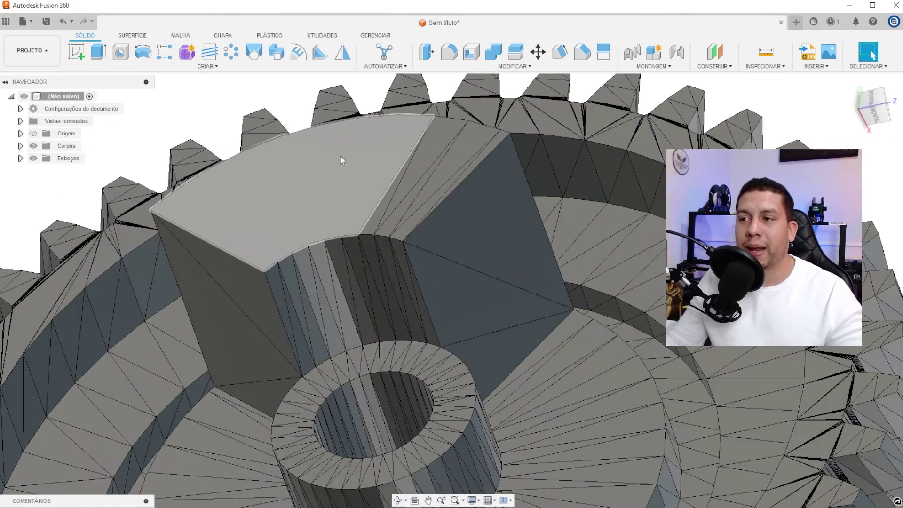
click(433, 144)
scroll(433, 143, up, 1)
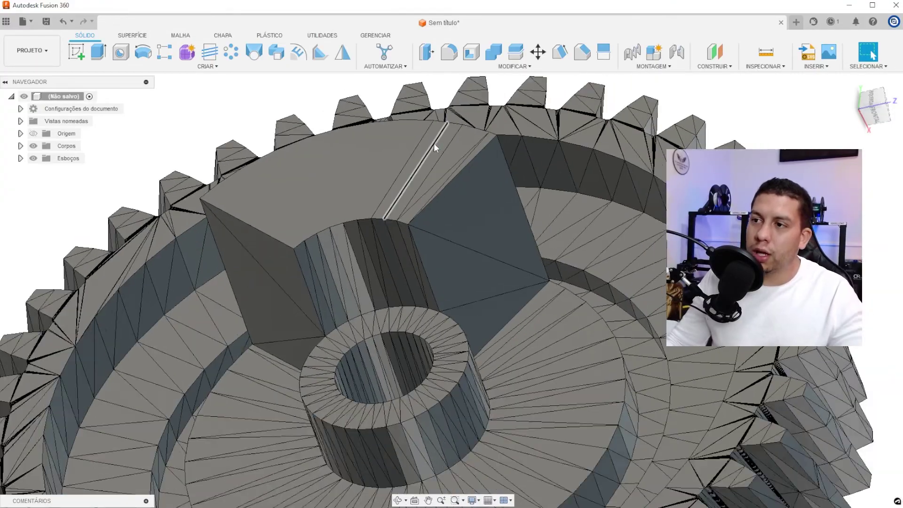
click(434, 155)
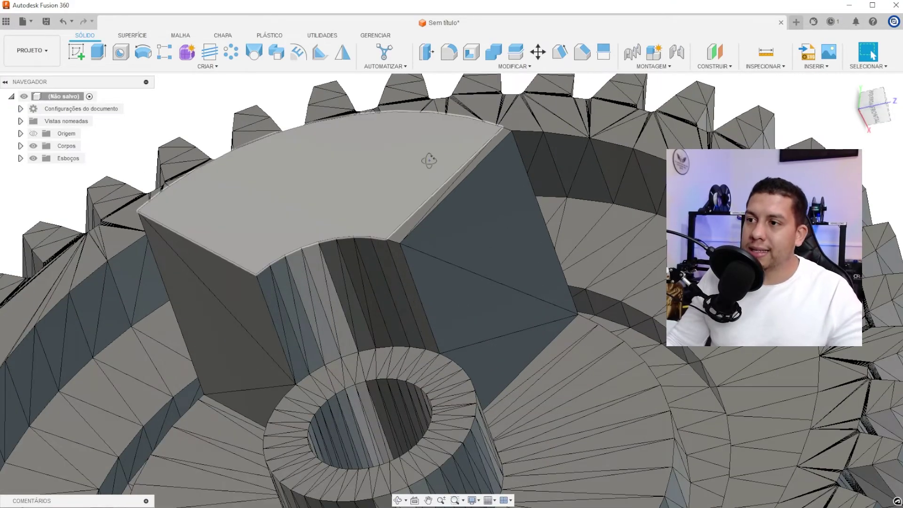
shift+middle_drag(424, 151, 453, 187)
click(484, 157)
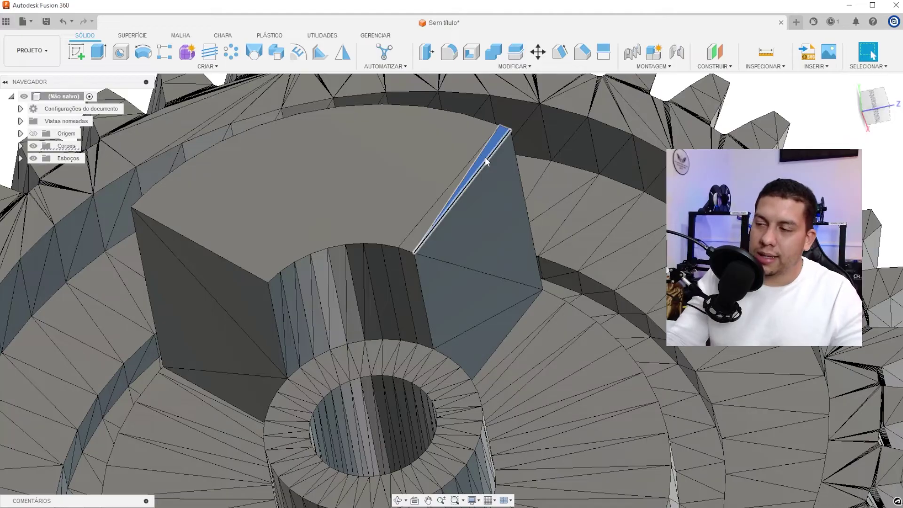
key(Delete)
mouse_move(484, 160)
shift+middle_down()
mouse_move(594, 328)
mouse_move(494, 297)
mouse_move(427, 212)
shift+middle_up()
scroll(517, 307, down, 3)
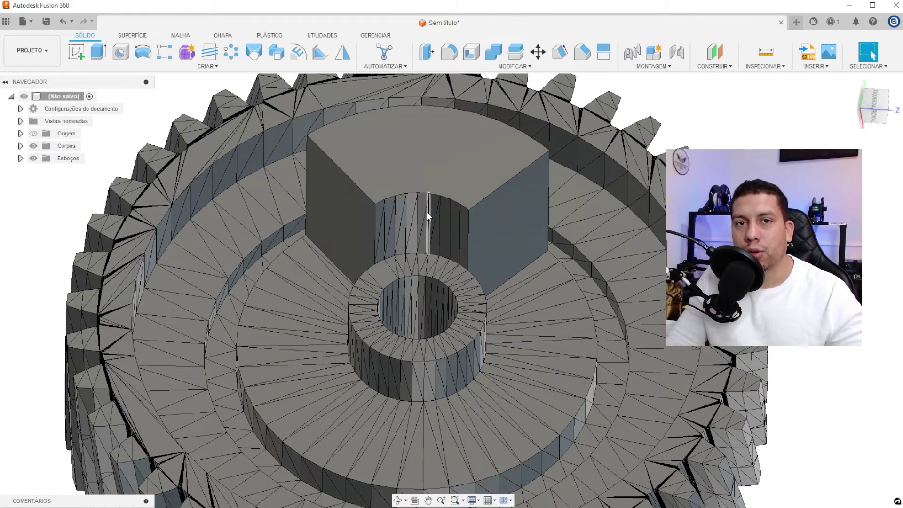
- Start a new sketch on the merged top face of the gear's raised block
scroll(427, 235, down, 4)
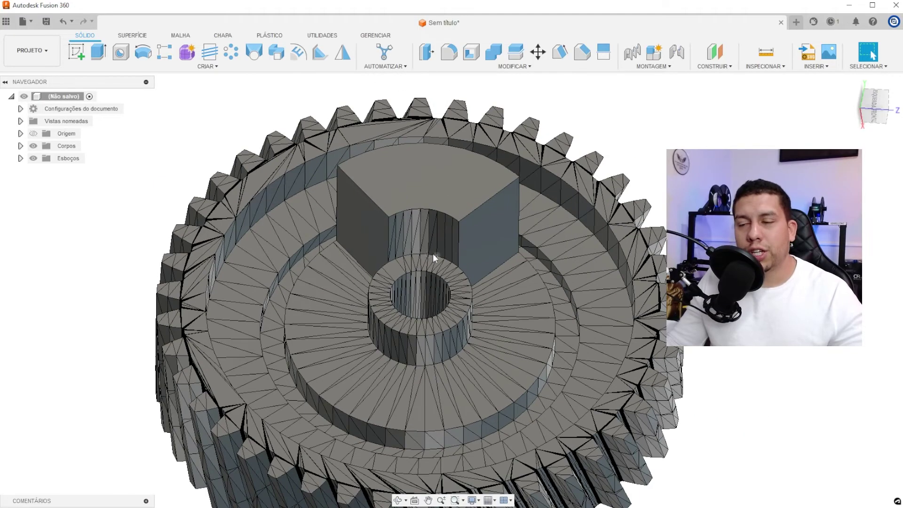
shift+middle_drag(432, 253, 616, 131)
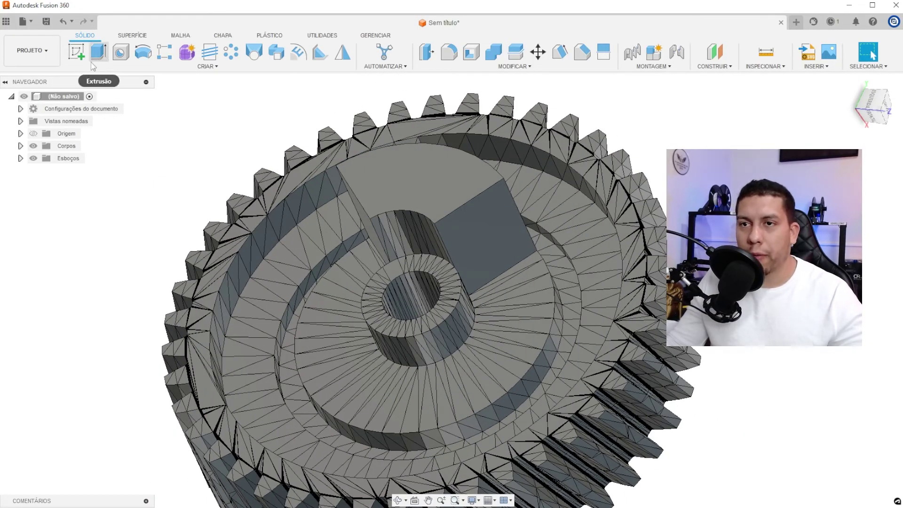
click(76, 54)
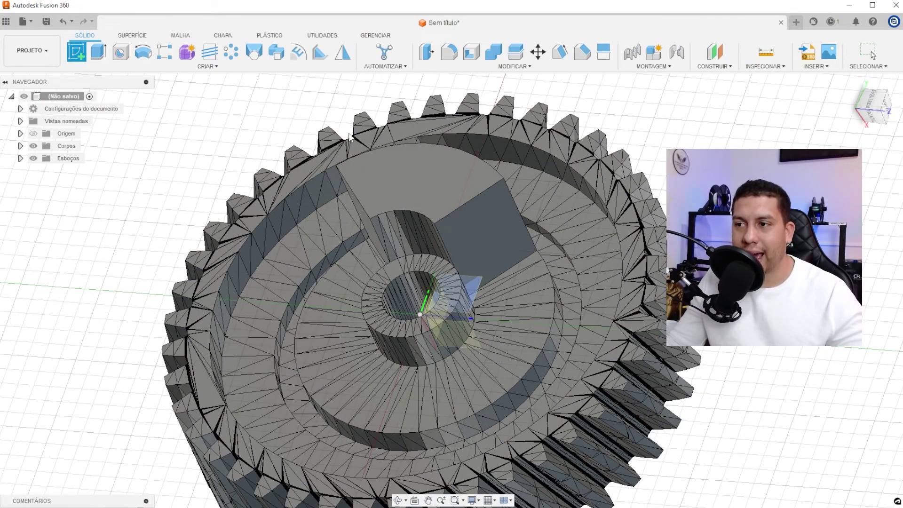
click(413, 181)
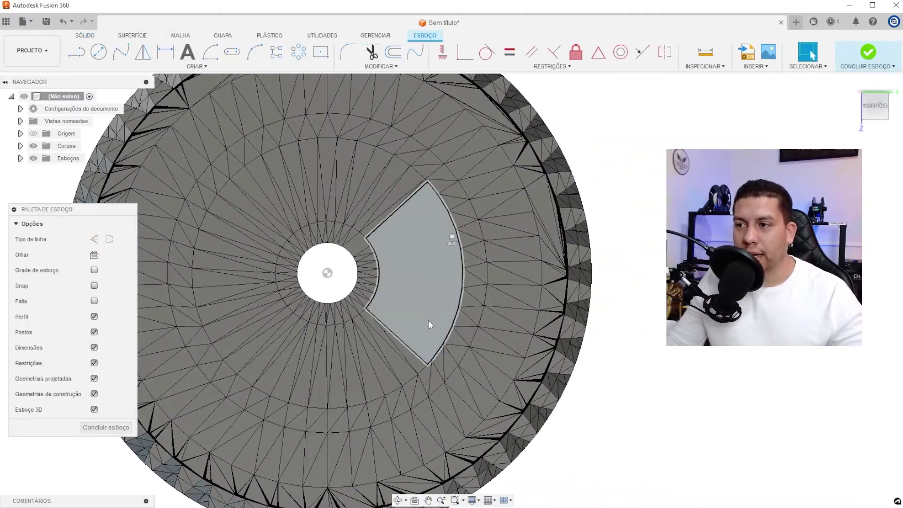
click(398, 273)
key(o)
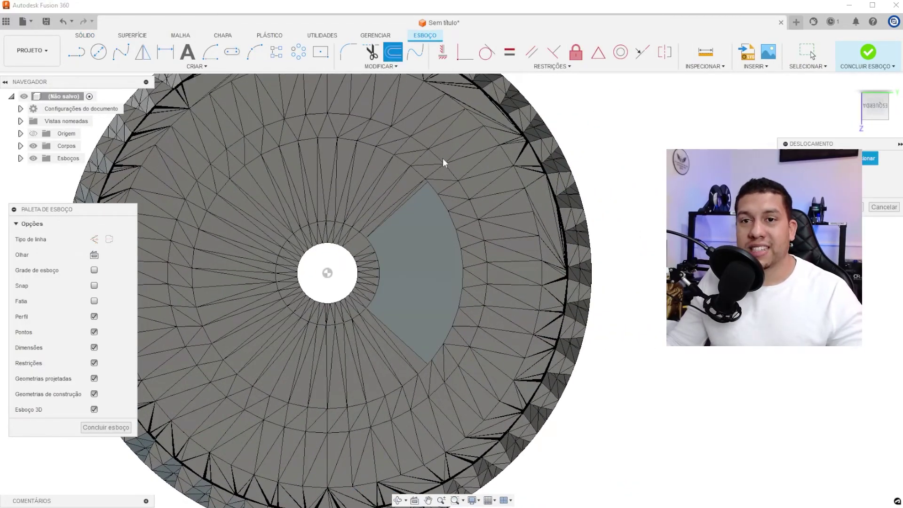
click(449, 211)
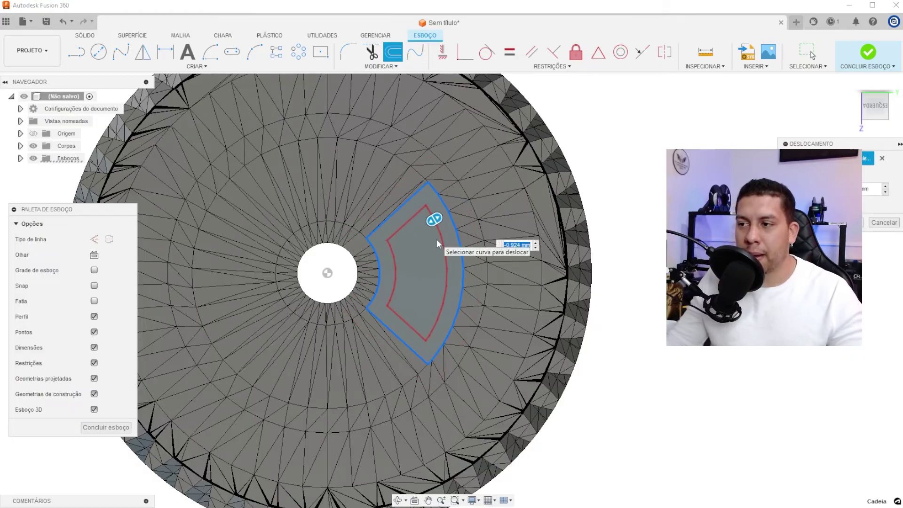
key(Escape)
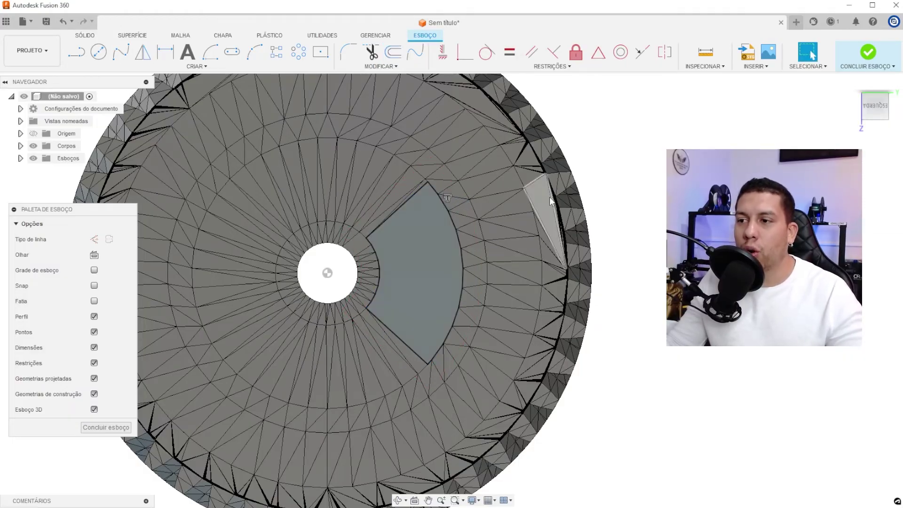
- Offset the outline of the block's top face inward by about 0.7 mm
click(393, 52)
click(438, 198)
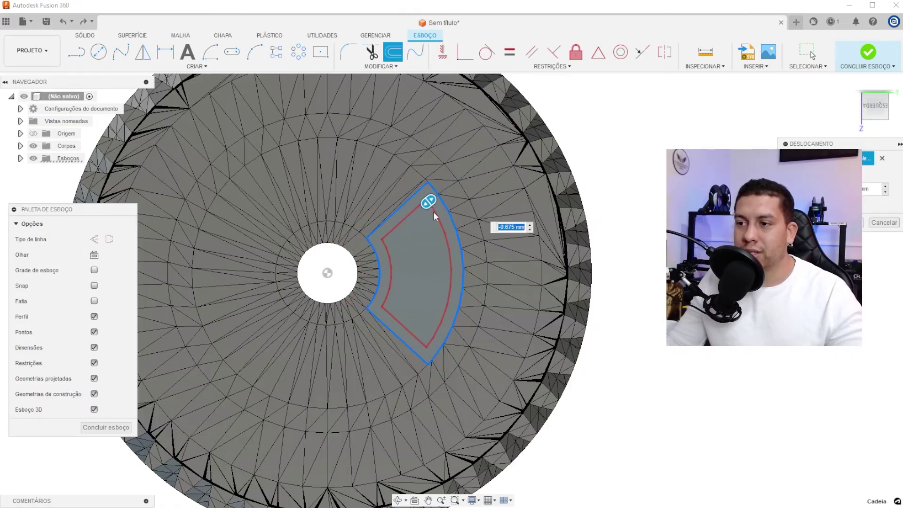
click(433, 212)
- Extrude the inner offset profile downward into the raised block as a cut to hollow it out
scroll(431, 213, down, 3)
shift+middle_drag(431, 212, 429, 176)
scroll(428, 177, up, 3)
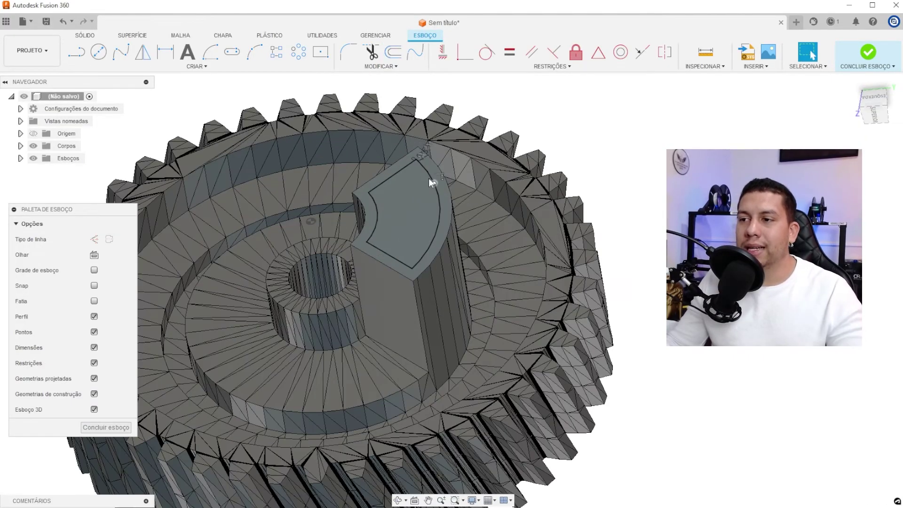
key(e)
click(414, 195)
drag(403, 202, 411, 256)
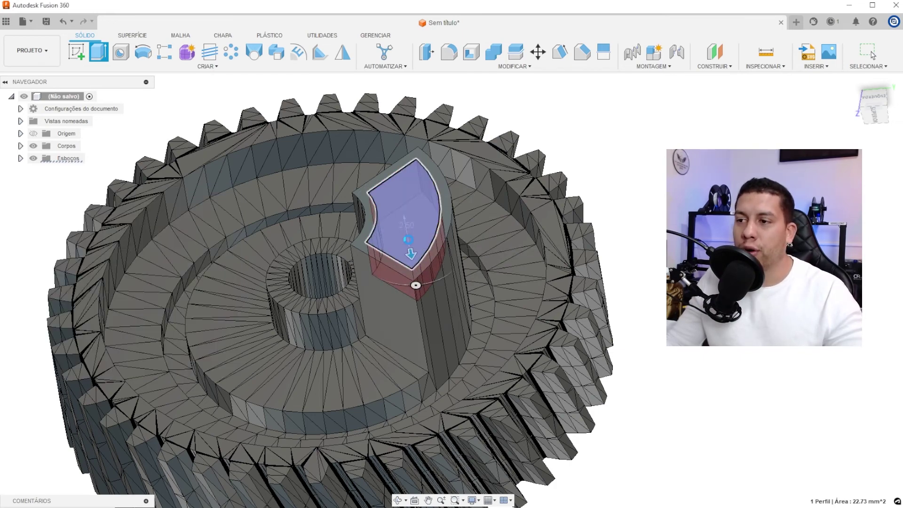
key(Return)
scroll(408, 239, down, 4)
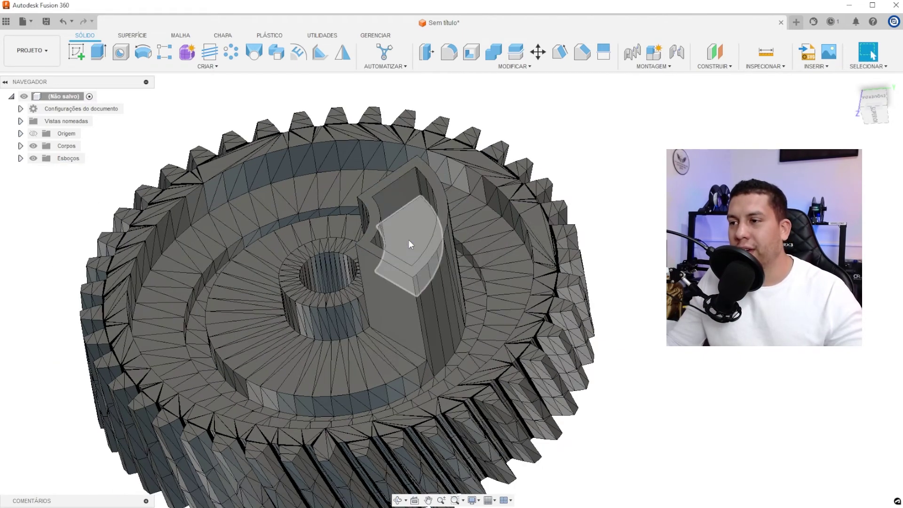
shift+middle_drag(408, 239, 426, 224)
scroll(426, 249, up, 5)
scroll(431, 208, down, 5)
scroll(426, 225, down, 2)
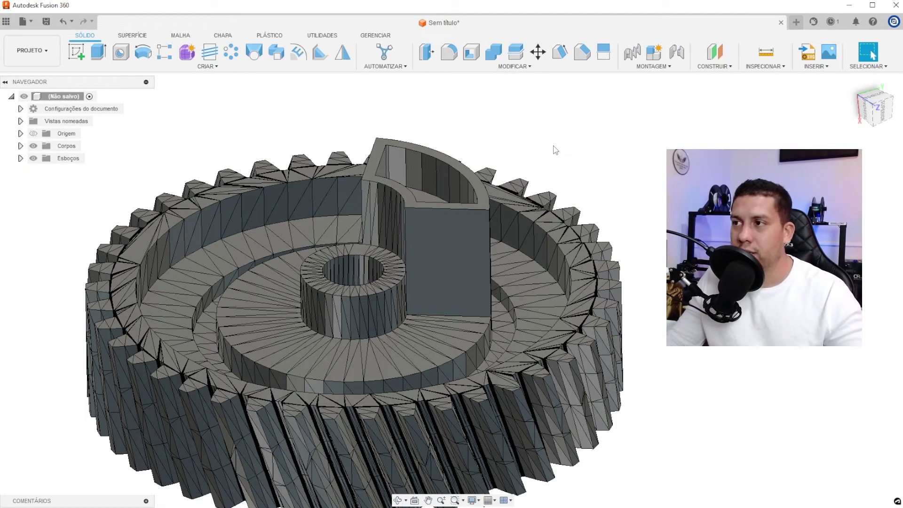
scroll(433, 185, up, 3)
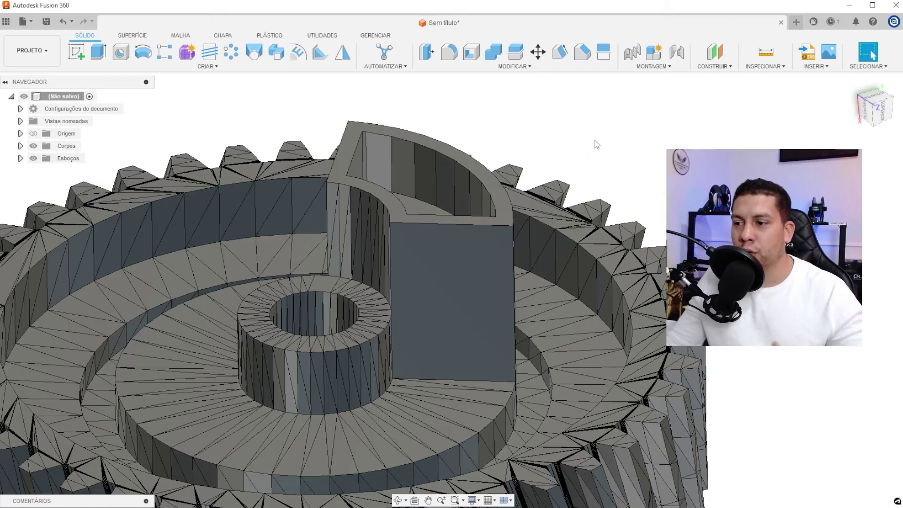
- Create a new design and insert the crvfinal (1).STL mesh from the Downloads 09.08 folder in millimetres
click(795, 21)
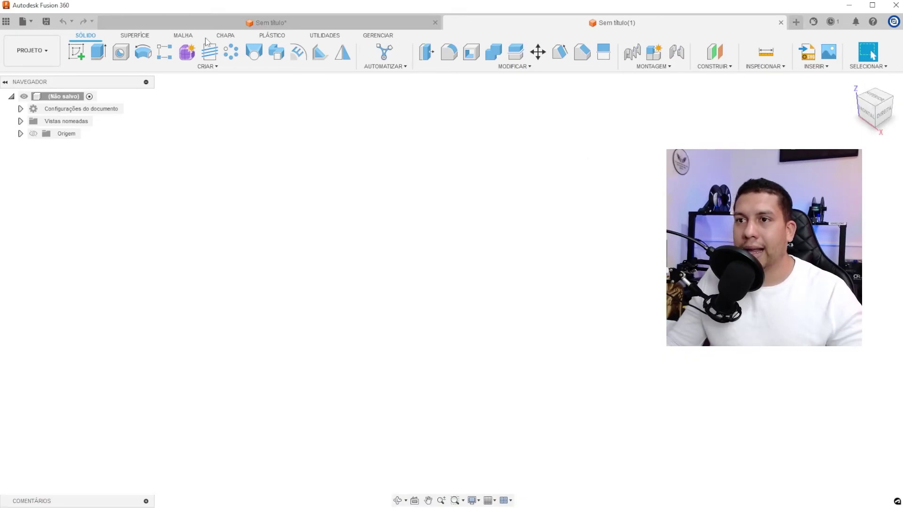
click(179, 39)
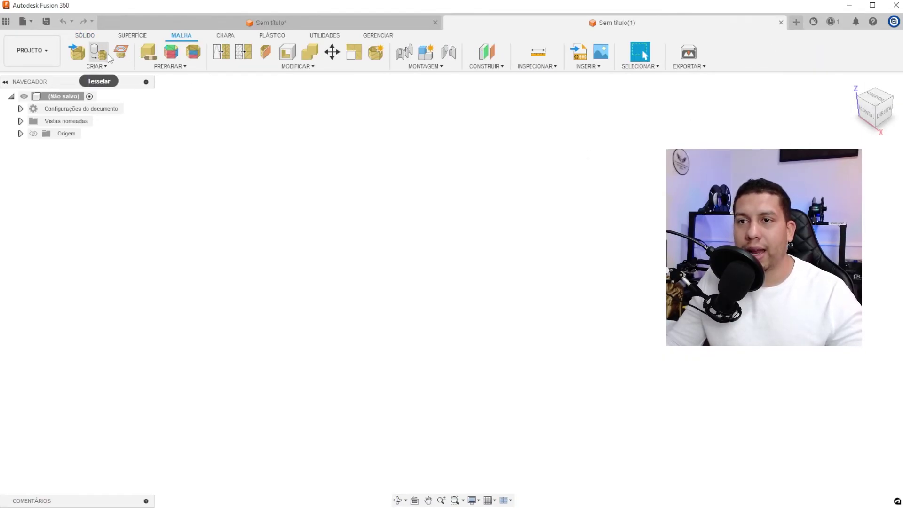
click(77, 56)
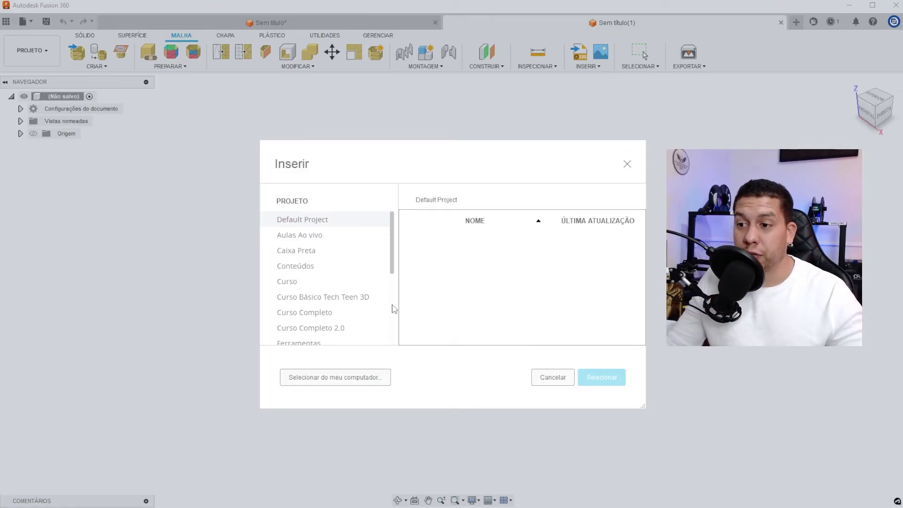
click(366, 377)
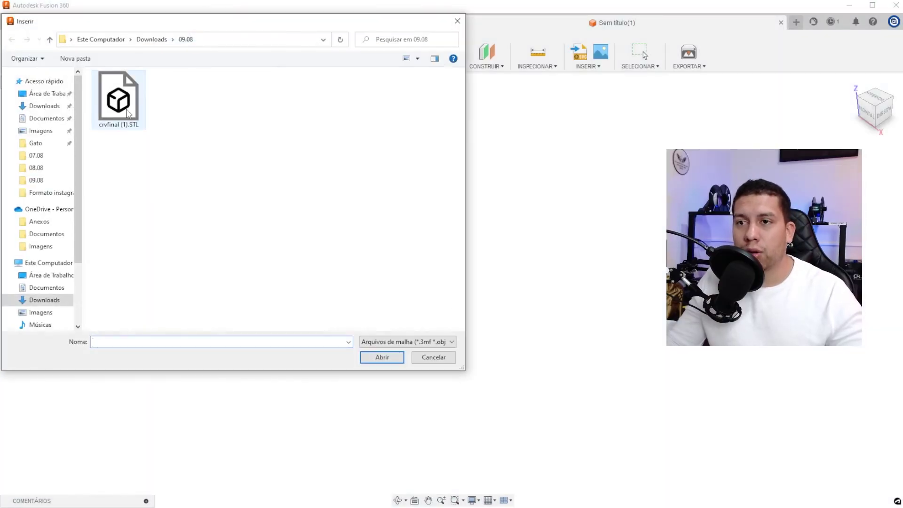
click(386, 358)
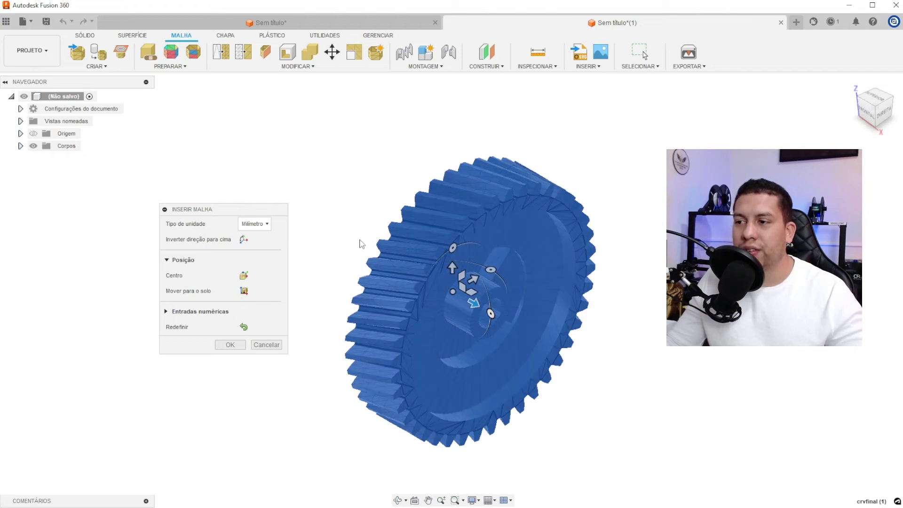
mouse_move(363, 244)
shift+middle_down()
mouse_move(428, 174)
mouse_move(356, 246)
shift+middle_up()
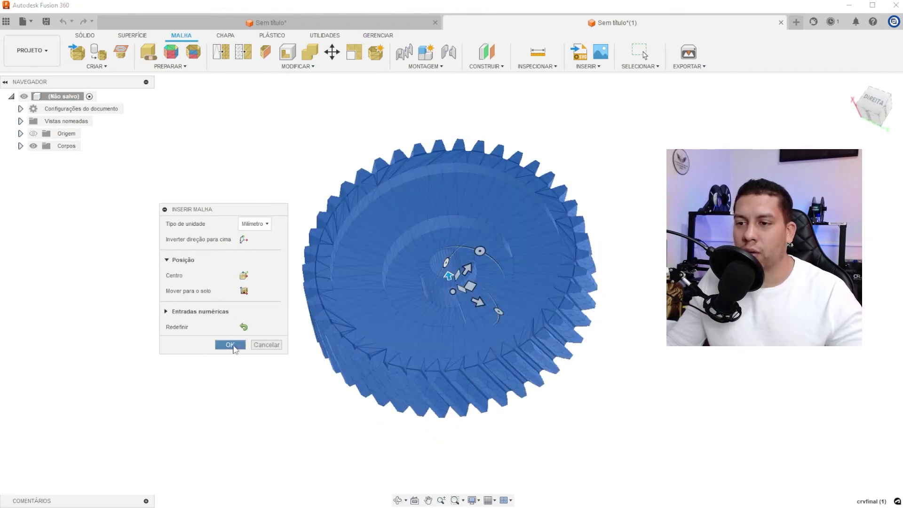
click(231, 344)
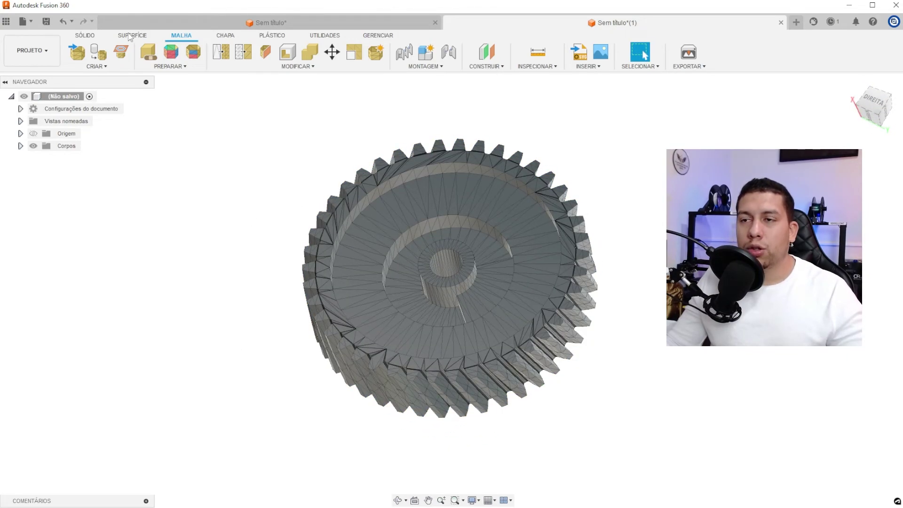
- Repair the gear mesh with the stitch and remove option (Costurar e remover) and generate its face groups
click(149, 52)
click(453, 225)
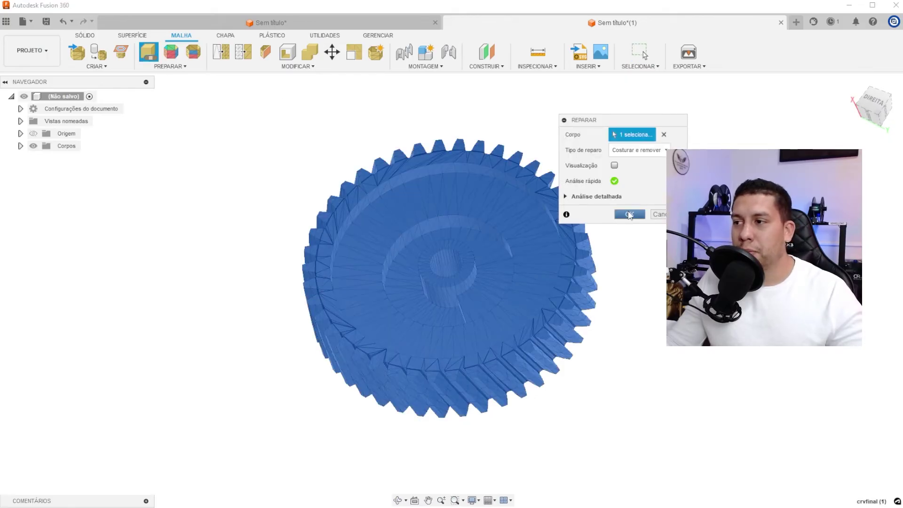
click(629, 215)
click(170, 51)
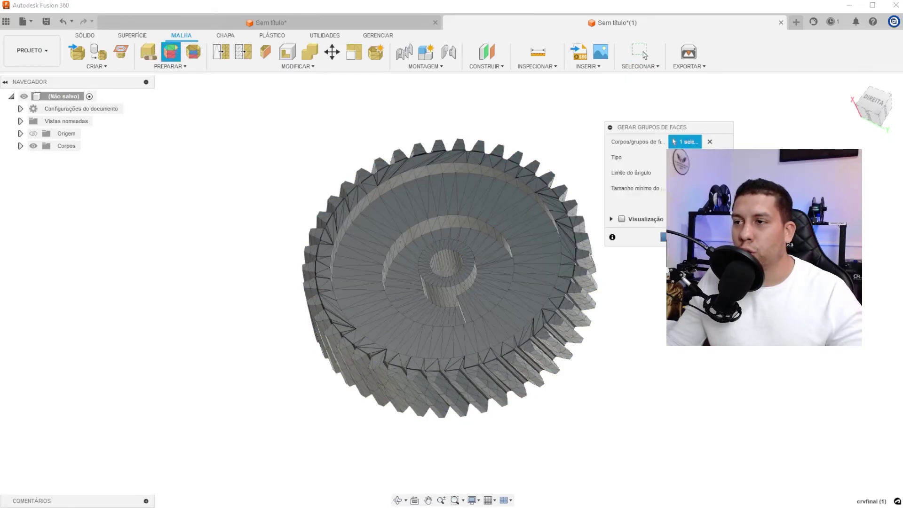
click(642, 53)
- Convert the gear mesh to a solid body with the Prismatic method (Prismático)
click(275, 70)
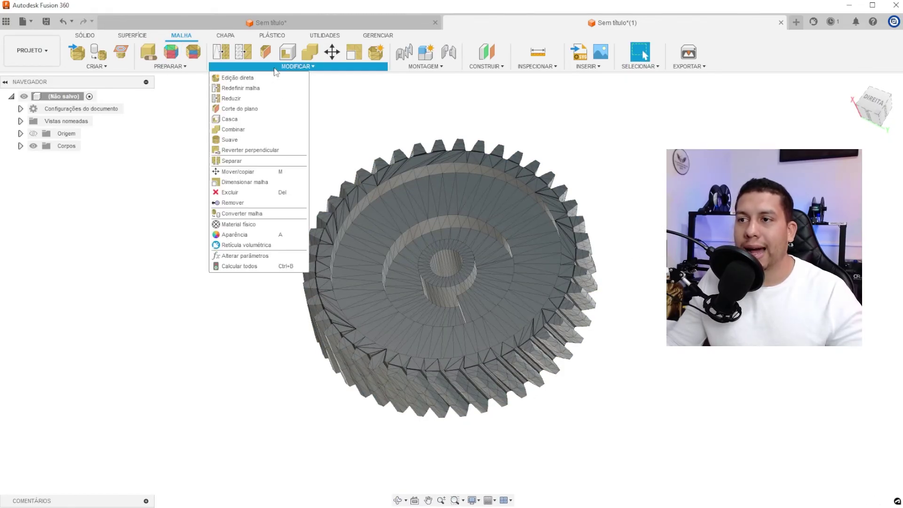
click(253, 214)
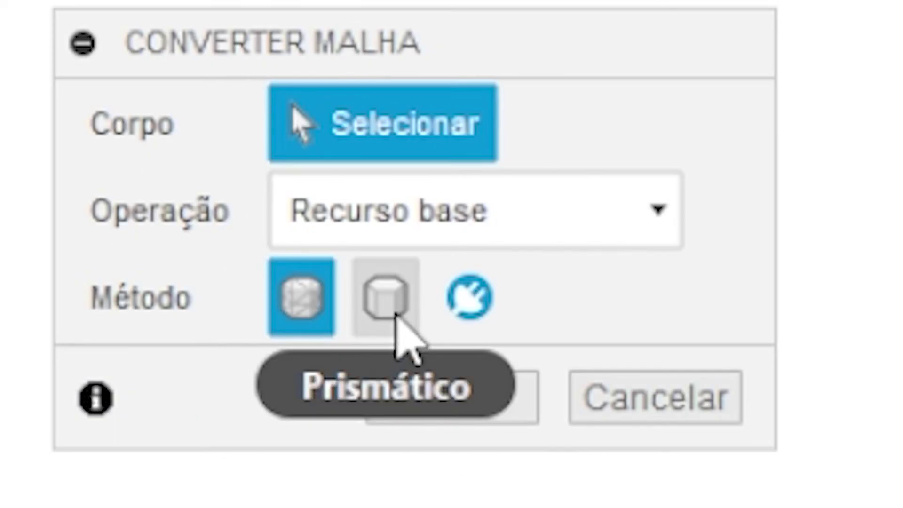
click(405, 324)
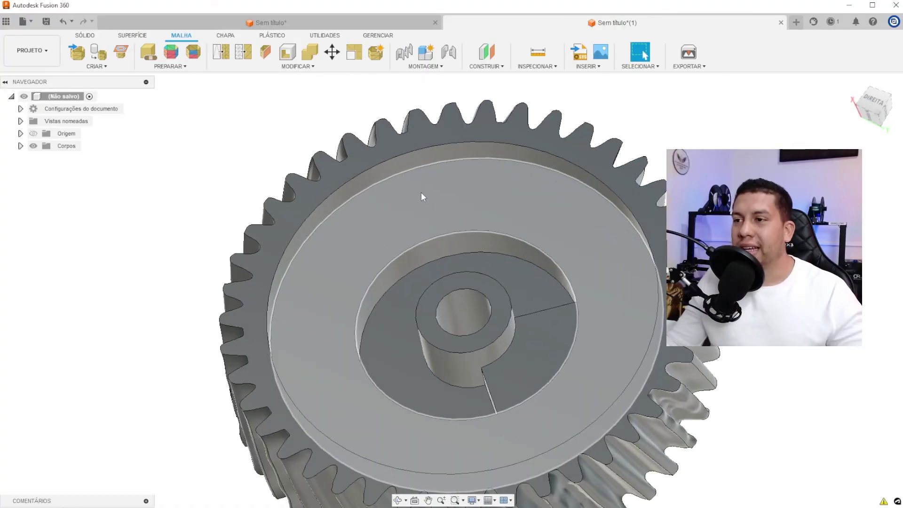
shift+middle_drag(421, 195, 503, 79)
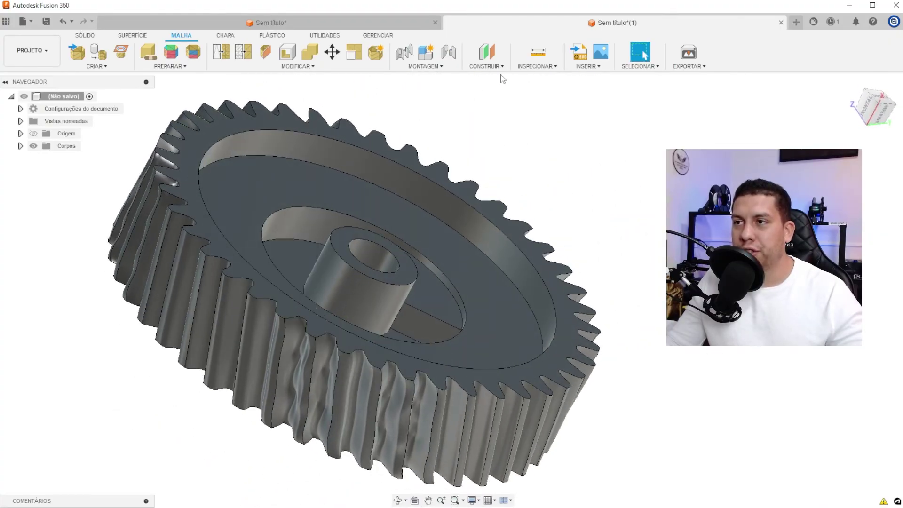
click(84, 38)
click(425, 54)
scroll(423, 197, up, 5)
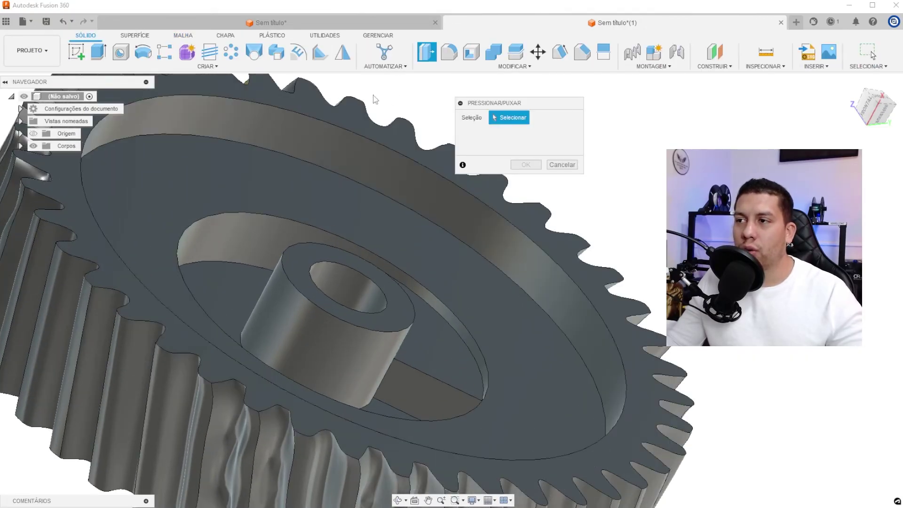
click(378, 269)
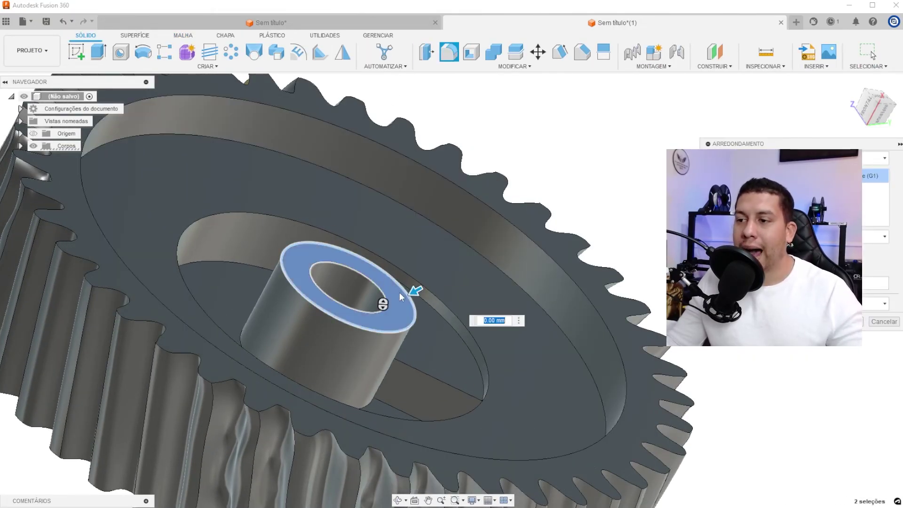
key(Escape)
- Lengthen the gear's central hub by pulling its ring-shaped end face outward with Press Pull
key(q)
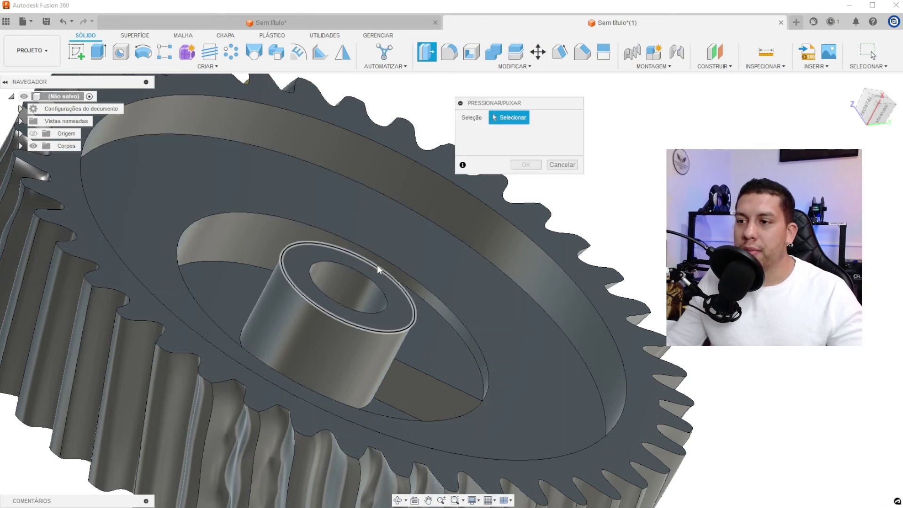
click(380, 274)
drag(386, 258, 409, 228)
key(Return)
scroll(410, 230, down, 3)
shift+middle_drag(410, 229, 373, 243)
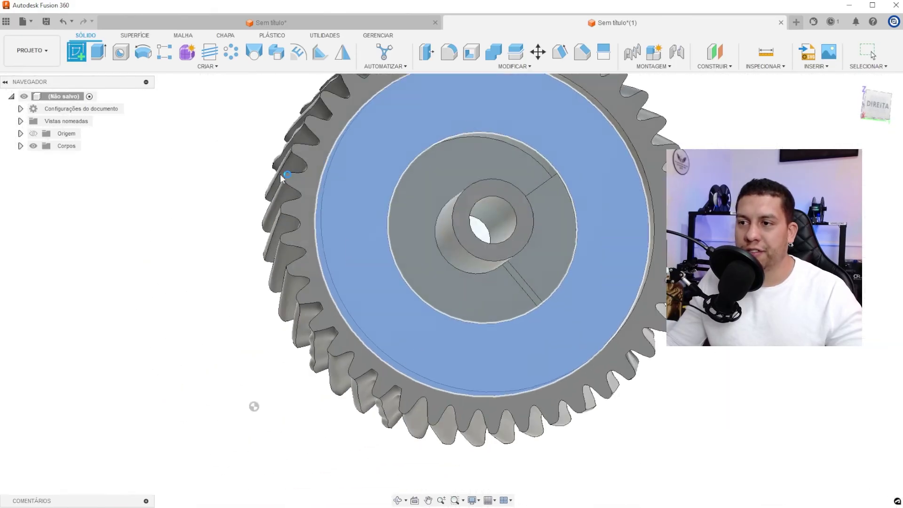
- Sketch a circle about 2.8 mm in diameter near the outer edge of the gear's recessed face and extrude it -12 mm as a cut
click(280, 174)
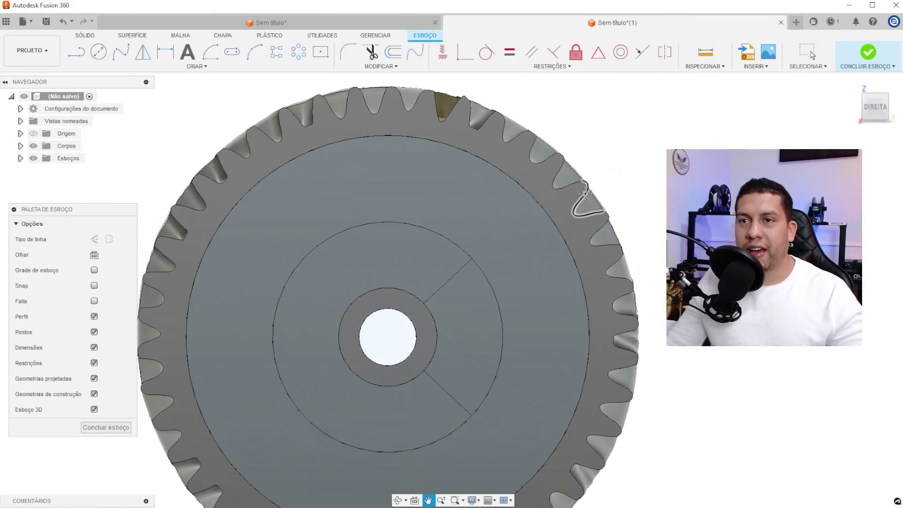
click(99, 54)
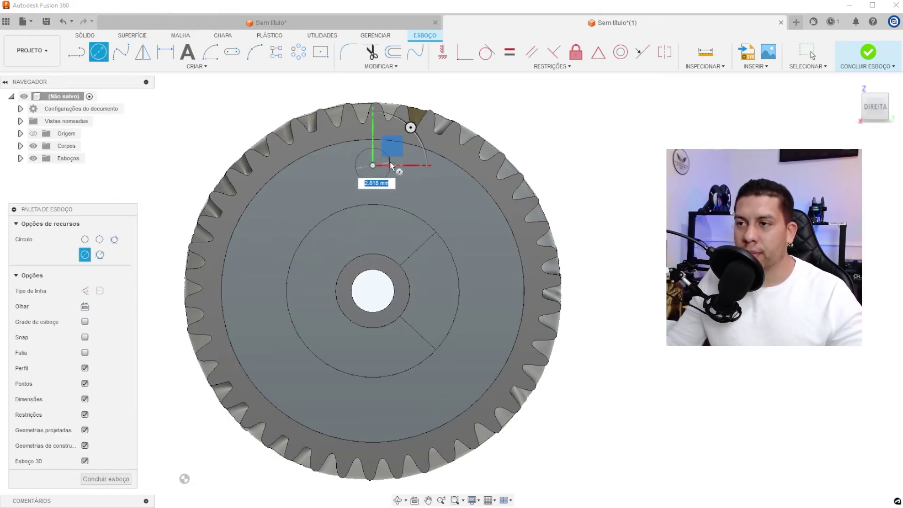
key(e)
click(401, 172)
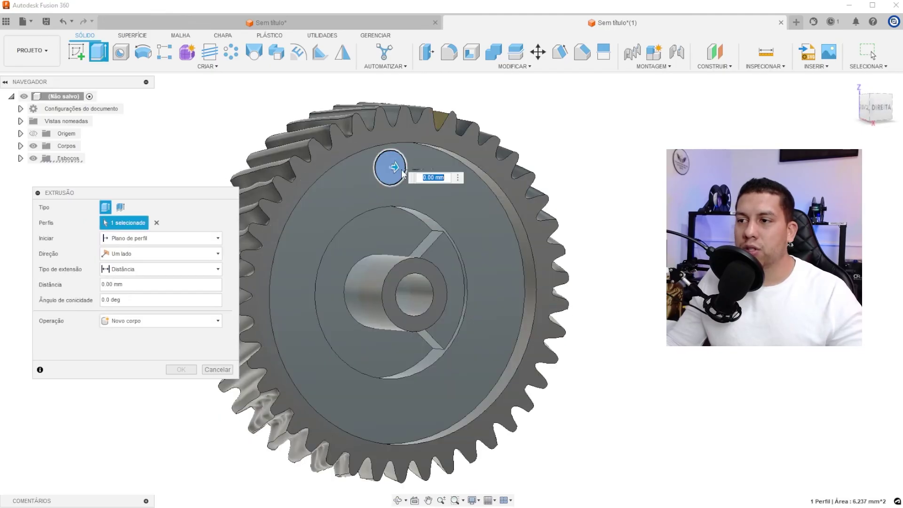
drag(384, 167, 352, 164)
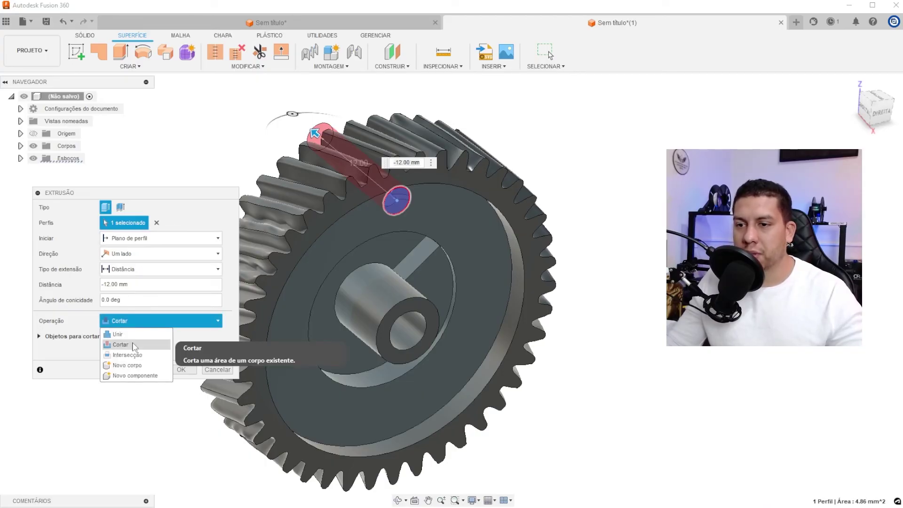
click(181, 369)
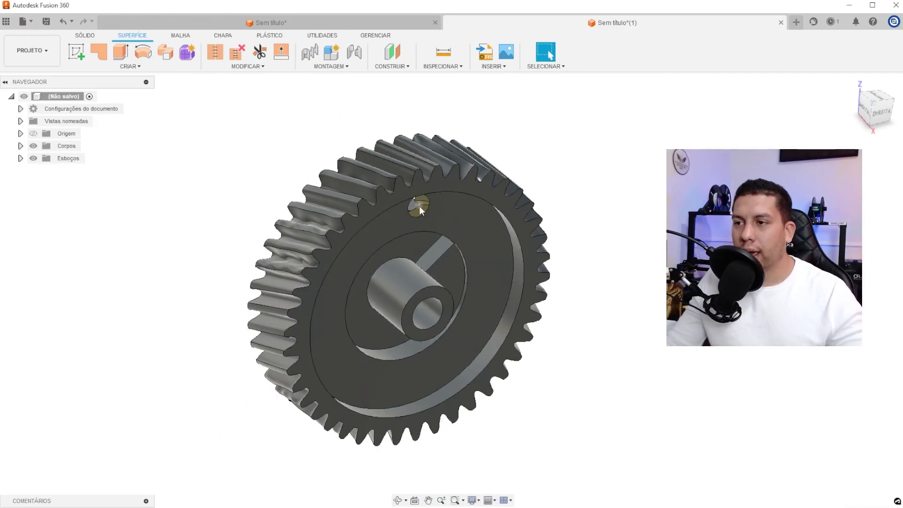
- Inspect the converted gear from both sides, checking the cut hole and the surface quality of the teeth
shift+middle_drag(424, 225, 531, 227)
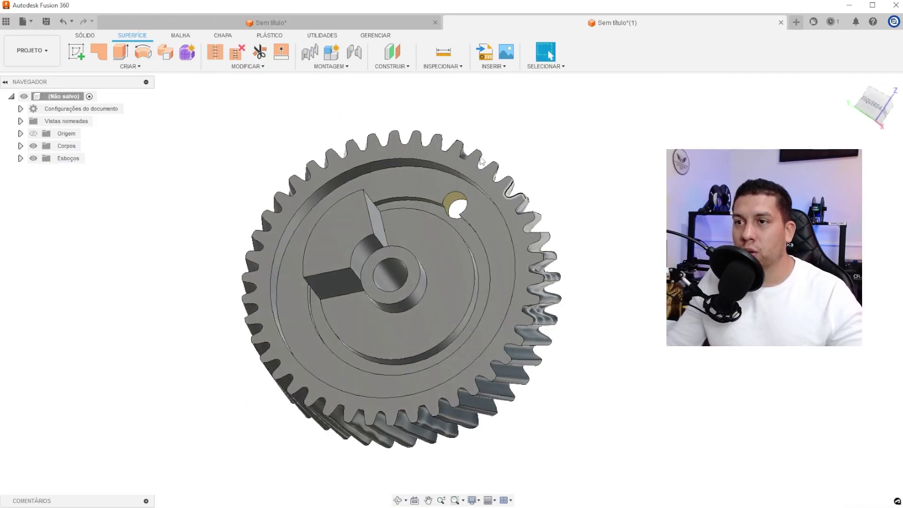
shift+middle_drag(480, 161, 517, 117)
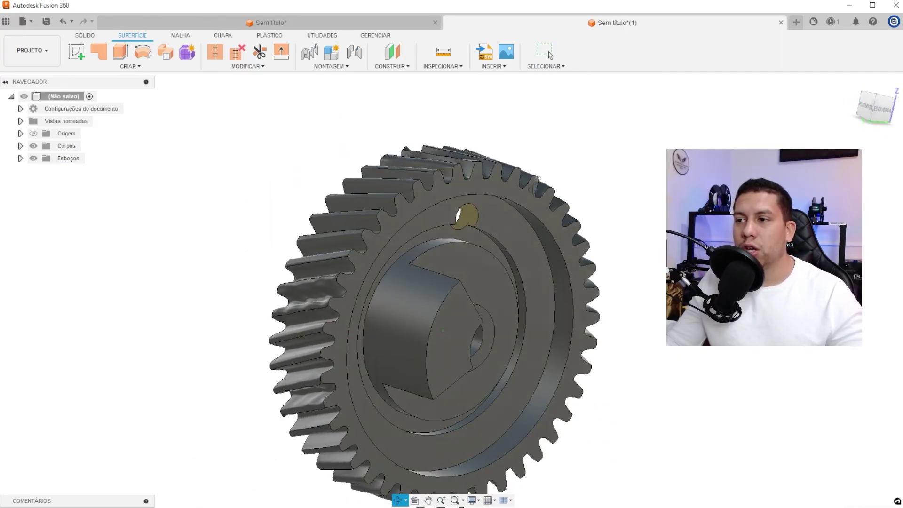
shift+middle_drag(536, 181, 606, 233)
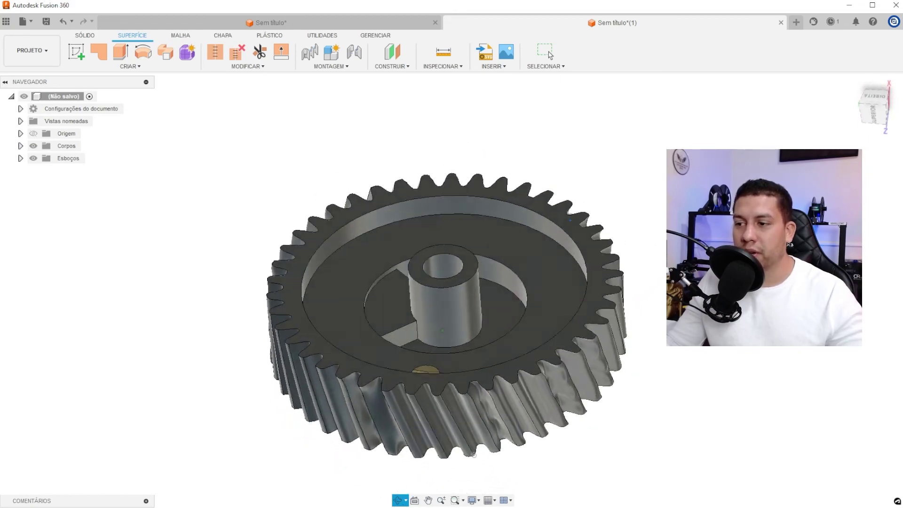
shift+middle_drag(474, 448, 453, 310)
scroll(465, 246, up, 4)
shift+middle_drag(465, 245, 475, 208)
scroll(476, 208, up, 4)
middle_drag(567, 141, 538, 183)
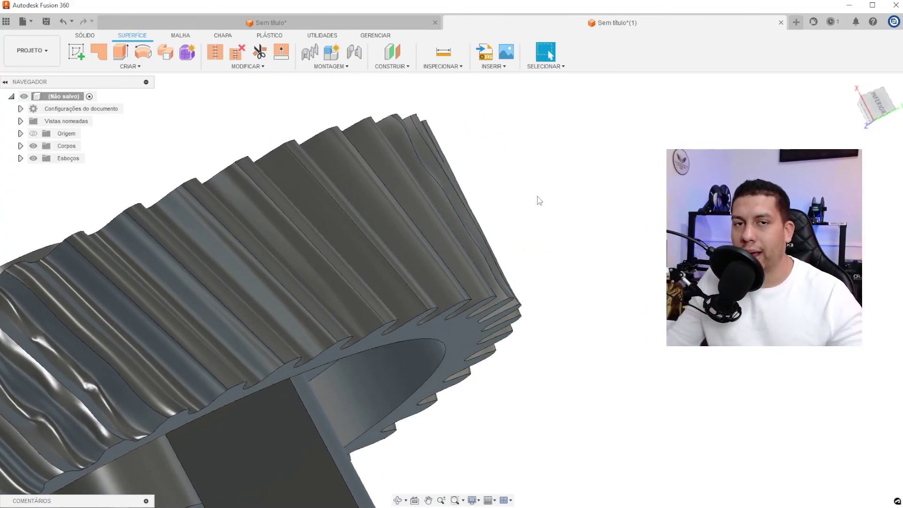